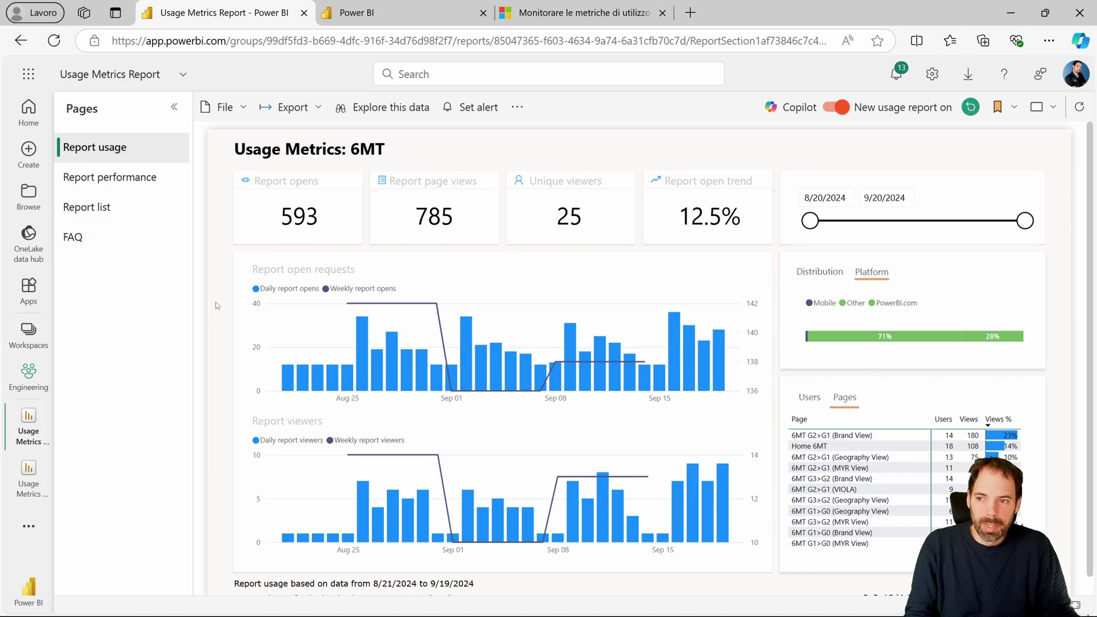
Look over the 6MT usage report's FAQ page, then go back to the Report usage page.
{"action": "left_click", "coordinate": [88, 251]}
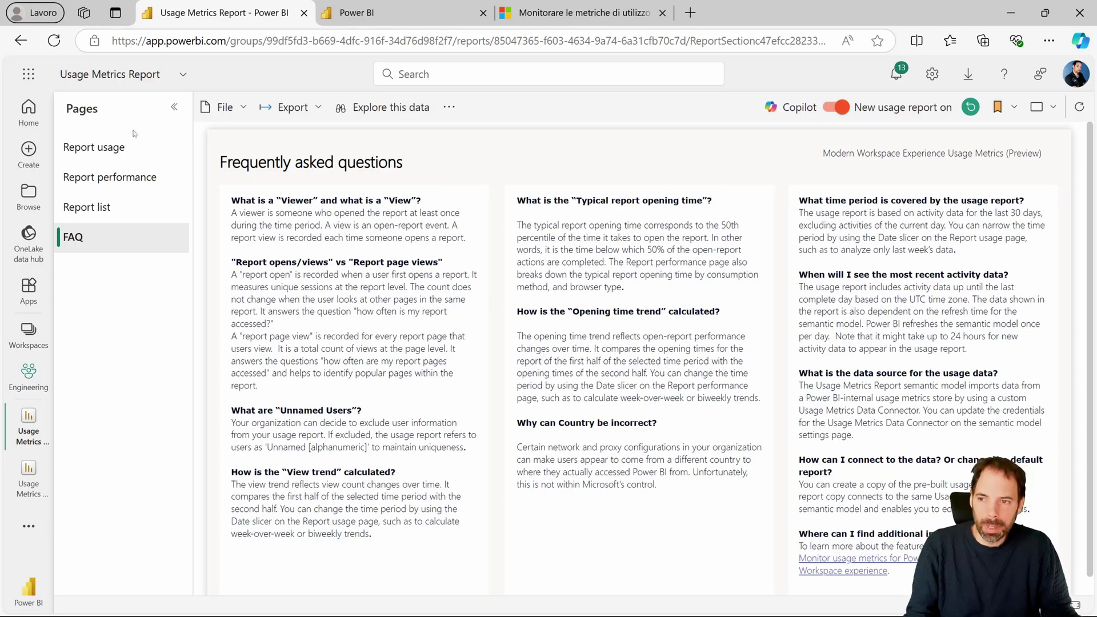
{"action": "left_click", "coordinate": [94, 147]}
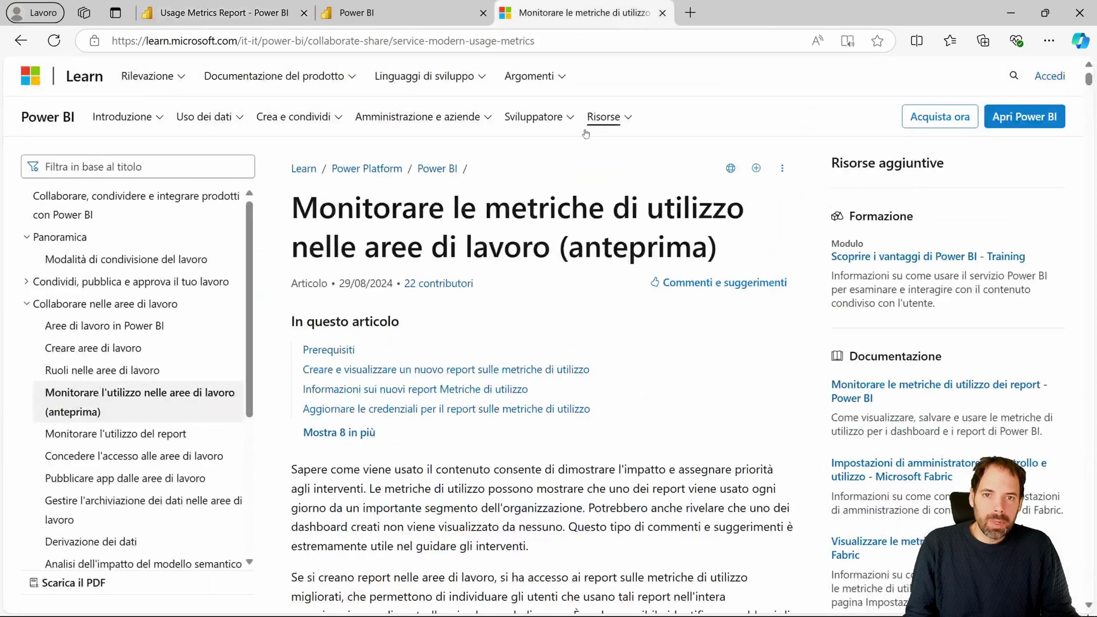
Bring up the workspace usage metrics Learn article and scroll down to its metrics table.
{"action": "left_click", "coordinate": [500, 37]}
{"action": "key", "text": "Escape"}
{"action": "left_click", "coordinate": [664, 397]}
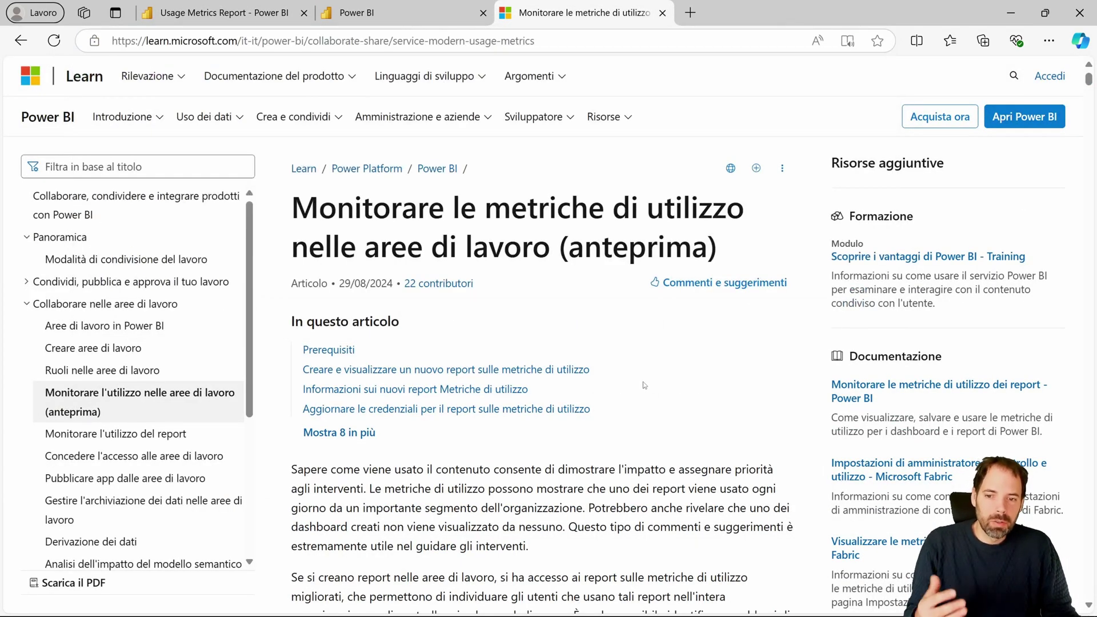
{"action": "scroll", "coordinate": [350, 254], "scroll_direction": "down", "scroll_amount": 1}
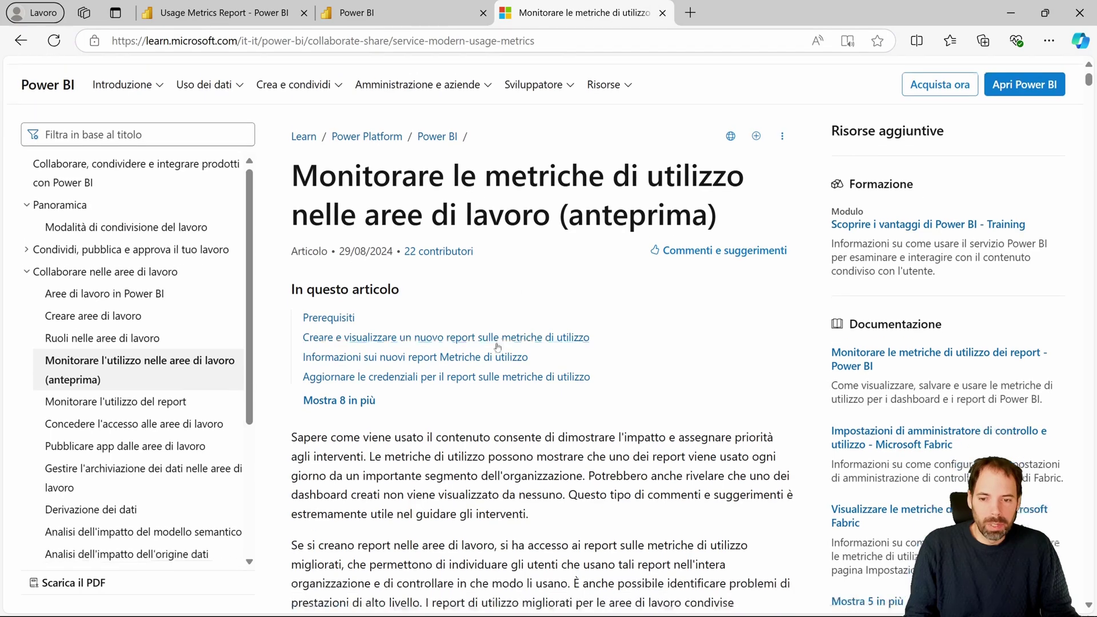
{"action": "scroll", "coordinate": [412, 286], "scroll_direction": "down", "scroll_amount": 6}
{"action": "scroll", "coordinate": [475, 318], "scroll_direction": "down", "scroll_amount": 2}
{"action": "scroll", "coordinate": [475, 314], "scroll_direction": "down", "scroll_amount": 2}
{"action": "scroll", "coordinate": [474, 314], "scroll_direction": "down", "scroll_amount": 1}
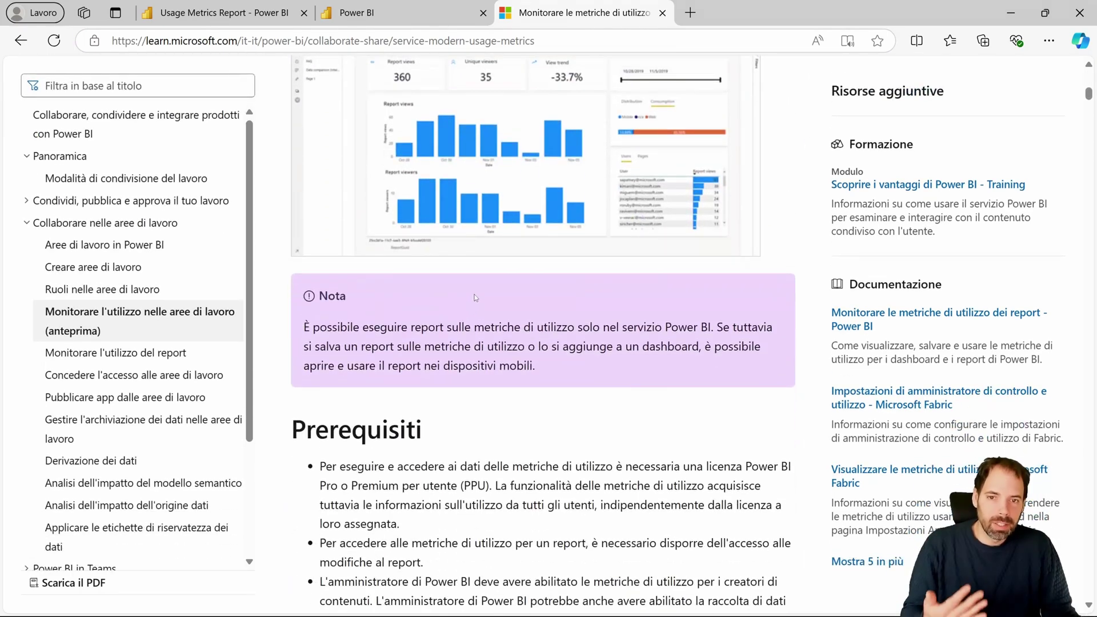
{"action": "scroll", "coordinate": [480, 314], "scroll_direction": "down", "scroll_amount": 4}
{"action": "scroll", "coordinate": [492, 316], "scroll_direction": "down", "scroll_amount": 4}
{"action": "scroll", "coordinate": [507, 316], "scroll_direction": "down", "scroll_amount": 4}
{"action": "scroll", "coordinate": [506, 315], "scroll_direction": "down", "scroll_amount": 4}
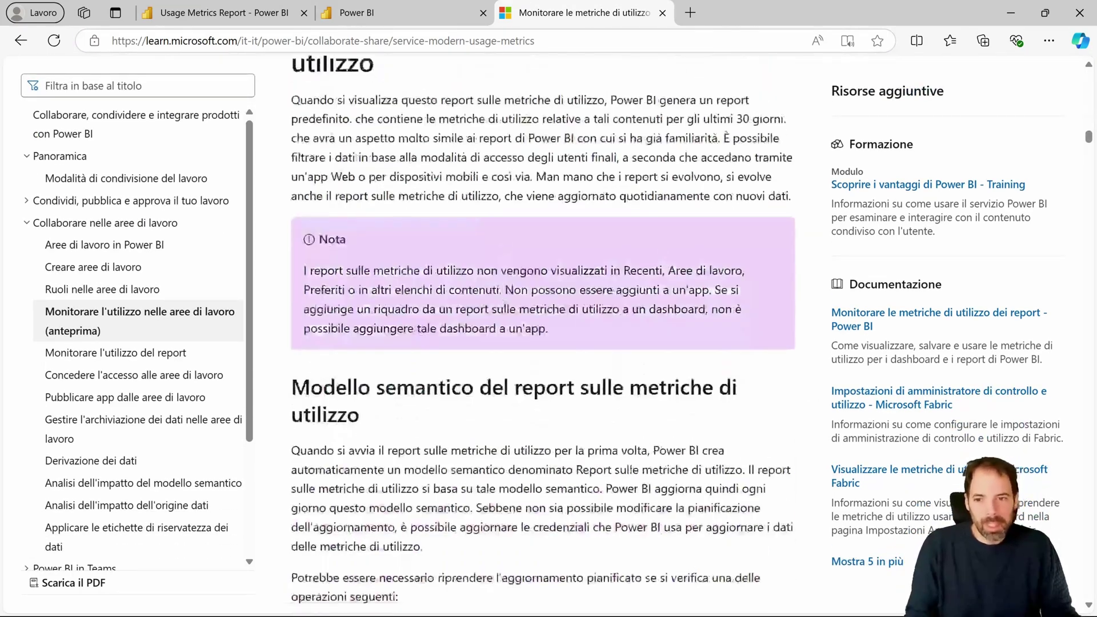
{"action": "scroll", "coordinate": [504, 315], "scroll_direction": "down", "scroll_amount": 4}
{"action": "scroll", "coordinate": [502, 313], "scroll_direction": "down", "scroll_amount": 4}
{"action": "scroll", "coordinate": [501, 311], "scroll_direction": "down", "scroll_amount": 1}
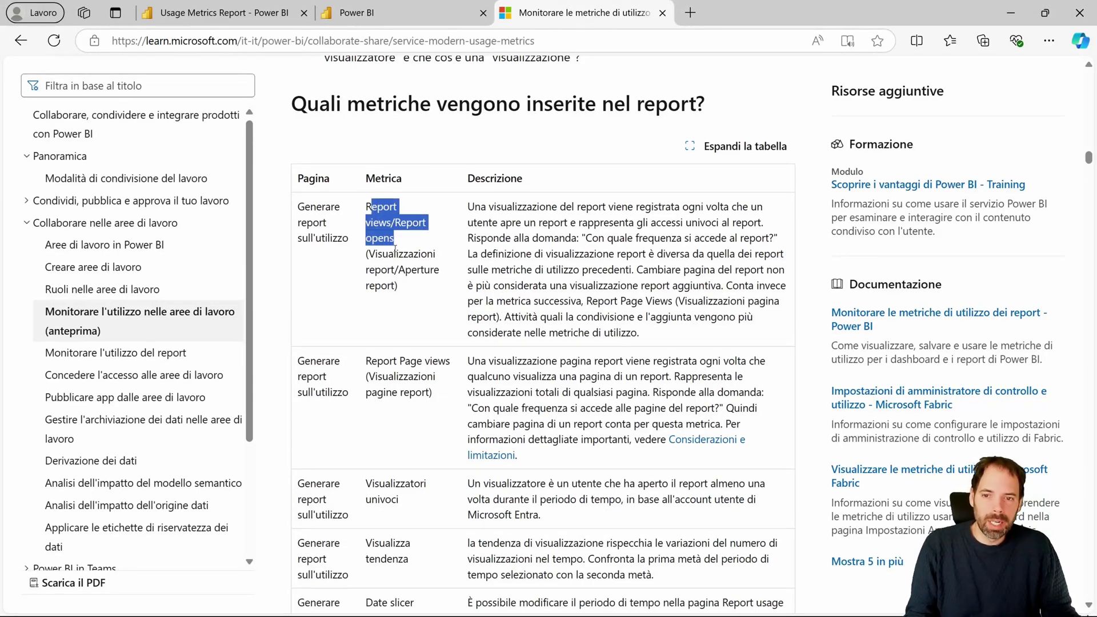
Highlight the Report views/Report opens metric and its description in the metrics table.
{"action": "left_click_drag", "start_coordinate": [372, 207], "coordinate": [399, 269]}
{"action": "left_click", "coordinate": [379, 206]}
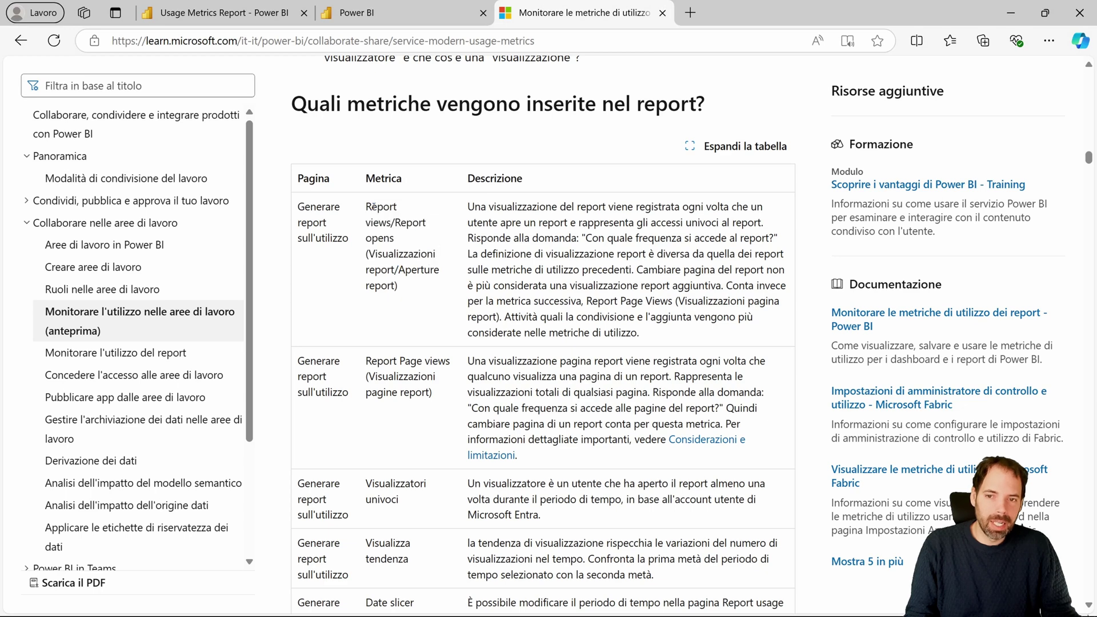
{"action": "left_click_drag", "start_coordinate": [367, 207], "coordinate": [399, 285]}
{"action": "left_click_drag", "start_coordinate": [489, 207], "coordinate": [619, 332]}
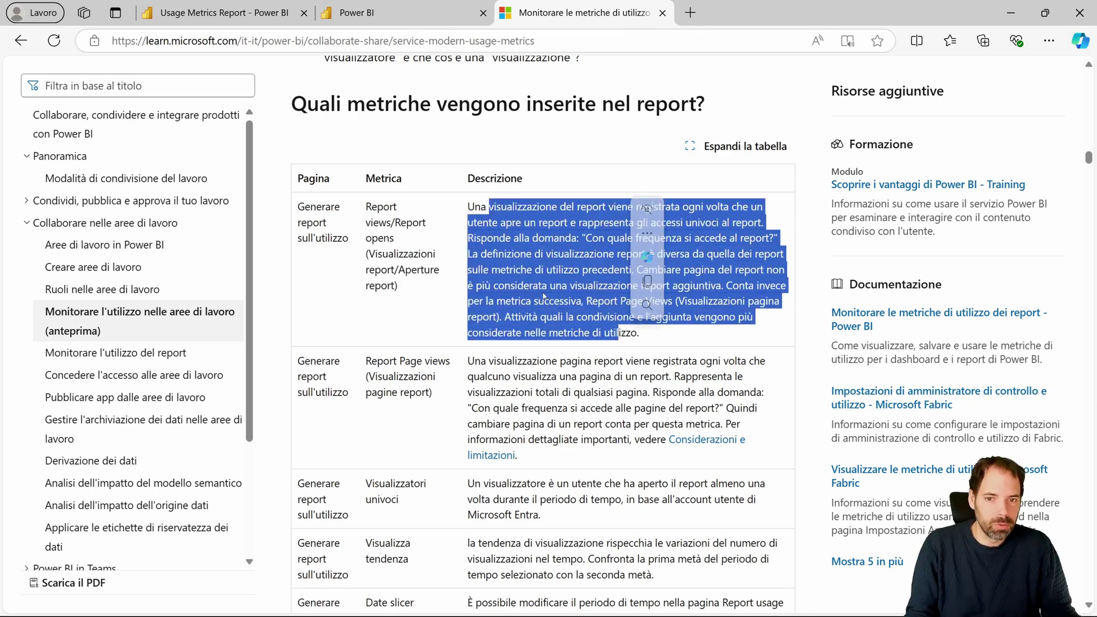
{"action": "scroll", "coordinate": [542, 295], "scroll_direction": "down", "scroll_amount": 1}
{"action": "left_click", "coordinate": [540, 310]}
{"action": "scroll", "coordinate": [539, 310], "scroll_direction": "down", "scroll_amount": 2}
{"action": "scroll", "coordinate": [537, 309], "scroll_direction": "down", "scroll_amount": 5}
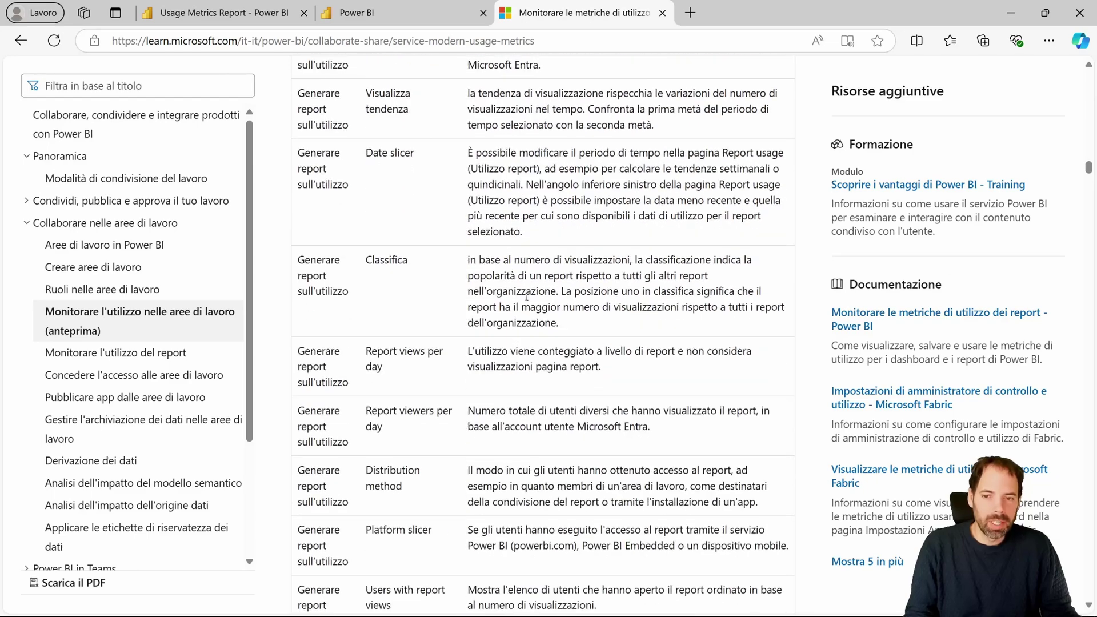
{"action": "scroll", "coordinate": [532, 302], "scroll_direction": "down", "scroll_amount": 5}
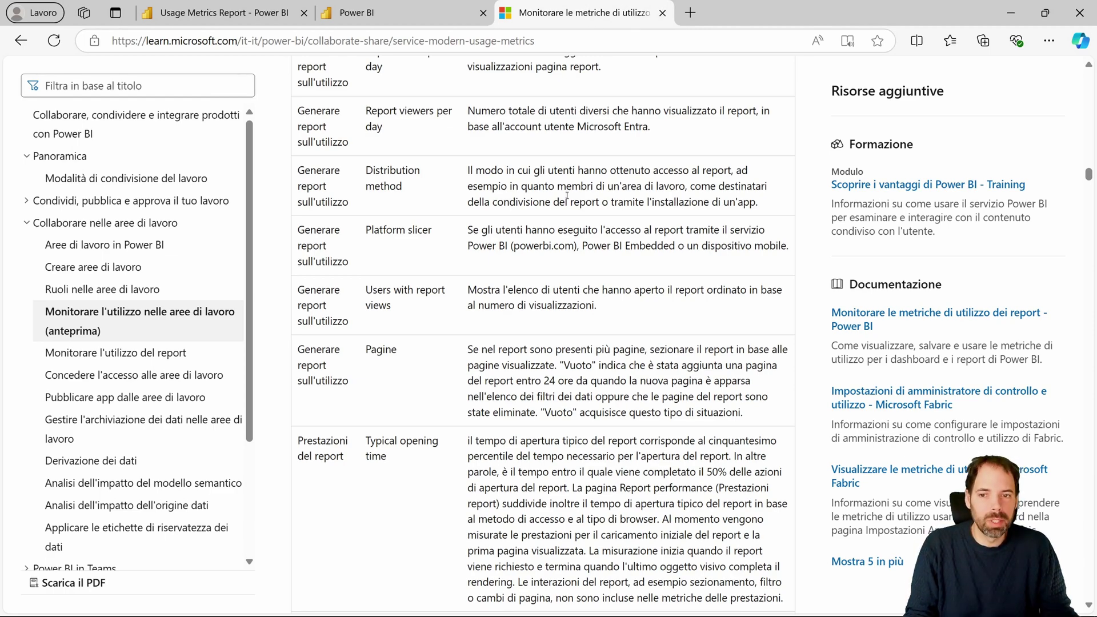
Scroll to the 'Escludere le informazioni utente' section, then return to the Power BI workspace.
{"action": "scroll", "coordinate": [567, 196], "scroll_direction": "down", "scroll_amount": 3}
{"action": "scroll", "coordinate": [567, 196], "scroll_direction": "down", "scroll_amount": 6}
{"action": "scroll", "coordinate": [549, 199], "scroll_direction": "down", "scroll_amount": 6}
{"action": "scroll", "coordinate": [529, 204], "scroll_direction": "down", "scroll_amount": 4}
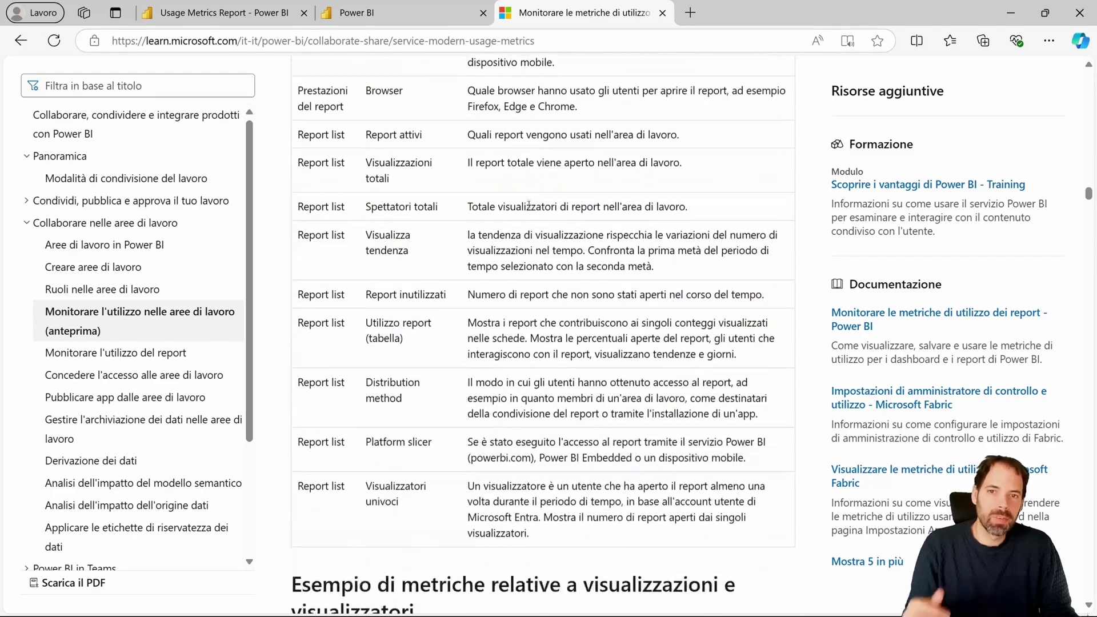
{"action": "scroll", "coordinate": [526, 203], "scroll_direction": "down", "scroll_amount": 5}
{"action": "scroll", "coordinate": [522, 202], "scroll_direction": "down", "scroll_amount": 6}
{"action": "scroll", "coordinate": [519, 201], "scroll_direction": "down", "scroll_amount": 6}
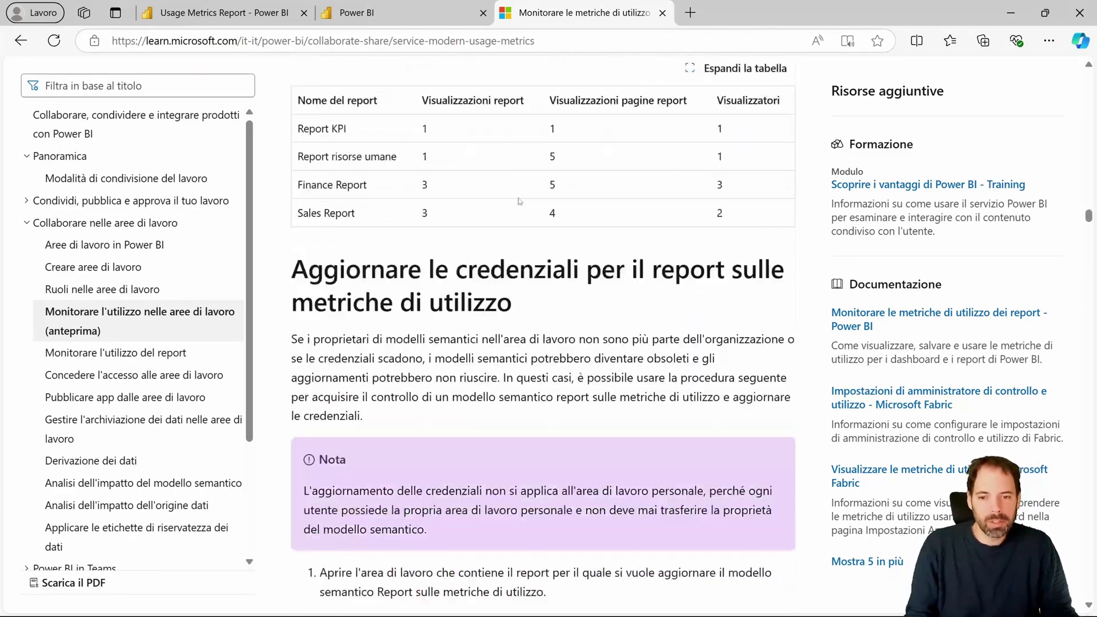
{"action": "scroll", "coordinate": [518, 202], "scroll_direction": "down", "scroll_amount": 5}
{"action": "scroll", "coordinate": [517, 201], "scroll_direction": "down", "scroll_amount": 6}
{"action": "scroll", "coordinate": [515, 202], "scroll_direction": "down", "scroll_amount": 6}
{"action": "scroll", "coordinate": [513, 203], "scroll_direction": "down", "scroll_amount": 6}
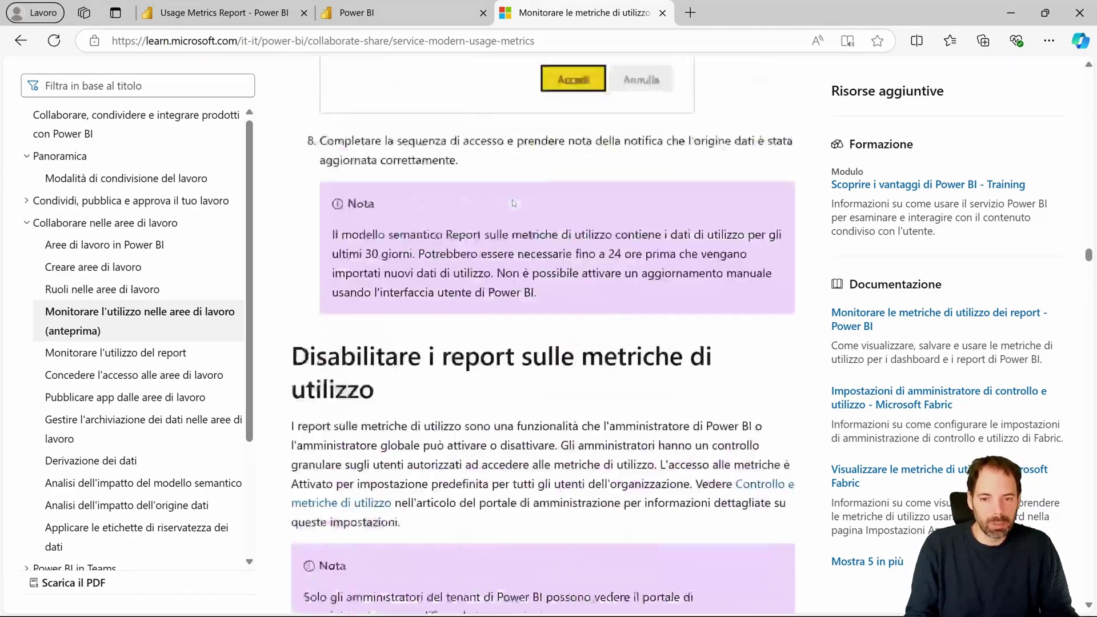
{"action": "scroll", "coordinate": [513, 202], "scroll_direction": "down", "scroll_amount": 6}
{"action": "scroll", "coordinate": [511, 200], "scroll_direction": "down", "scroll_amount": 2}
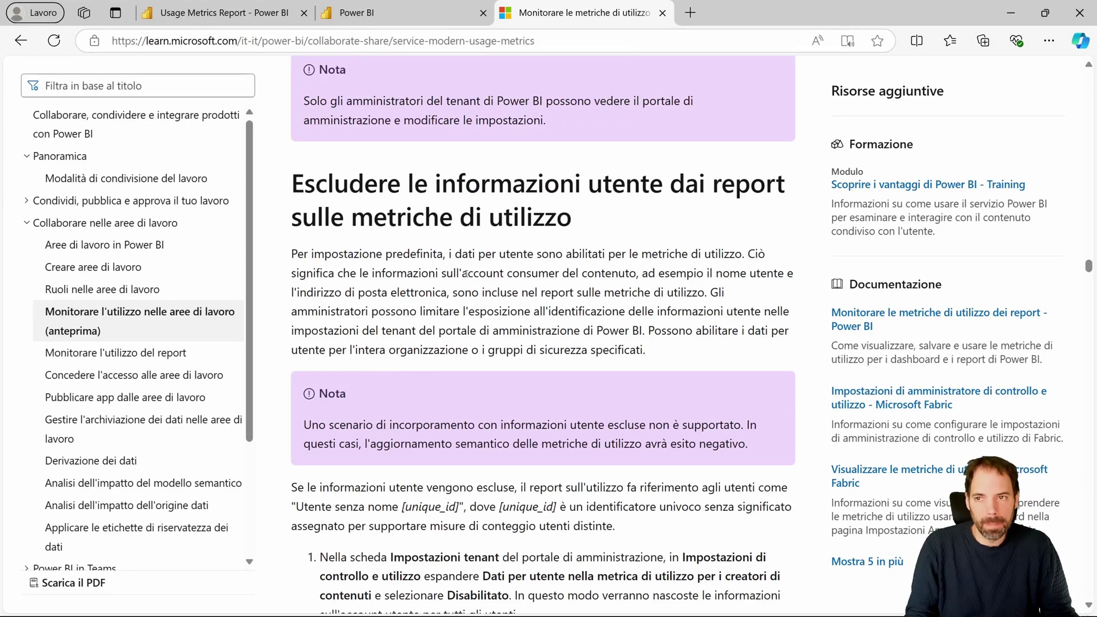
{"action": "left_click", "coordinate": [399, 15]}
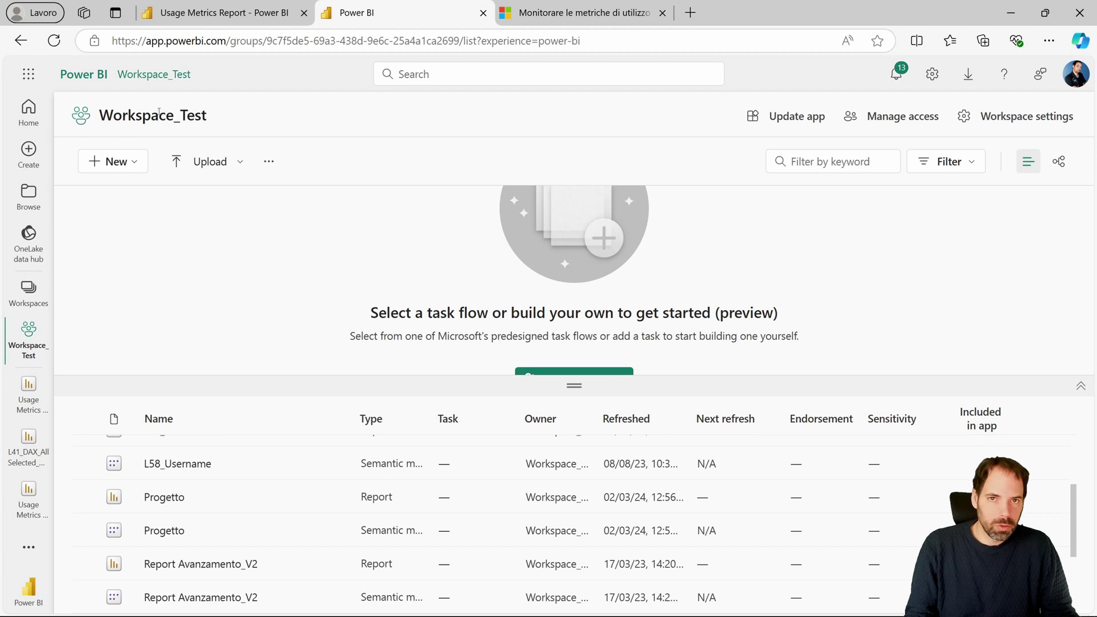
Show the More options menu for the L41_DAX_AllSelected_%Tot report in Workspace_Test.
{"action": "scroll", "coordinate": [281, 477], "scroll_direction": "up", "scroll_amount": 3}
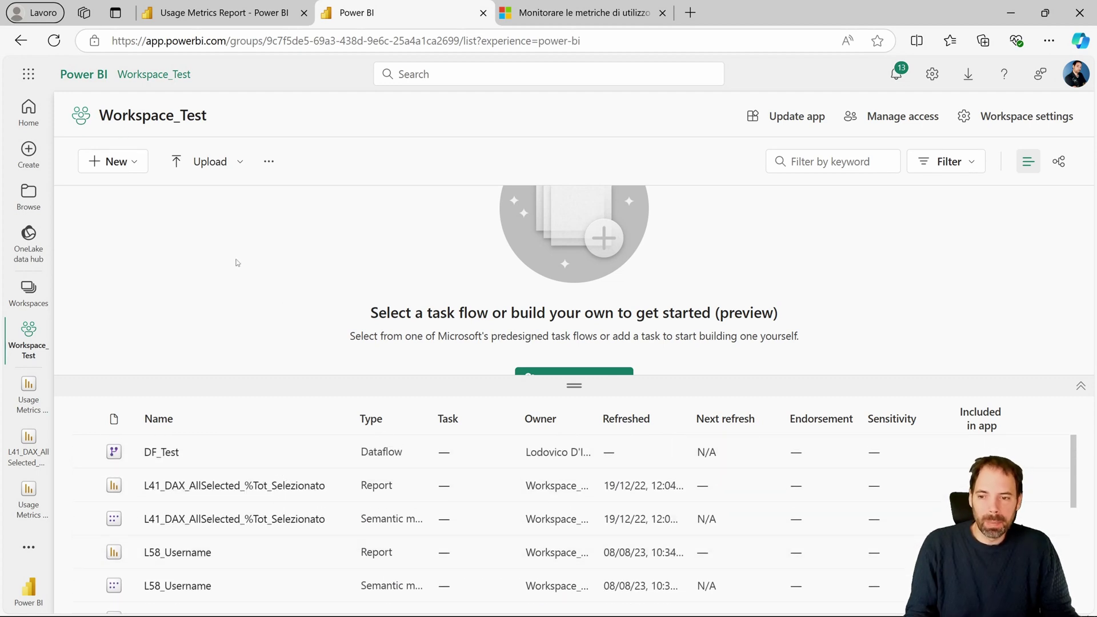
{"action": "mouse_move", "coordinate": [339, 486]}
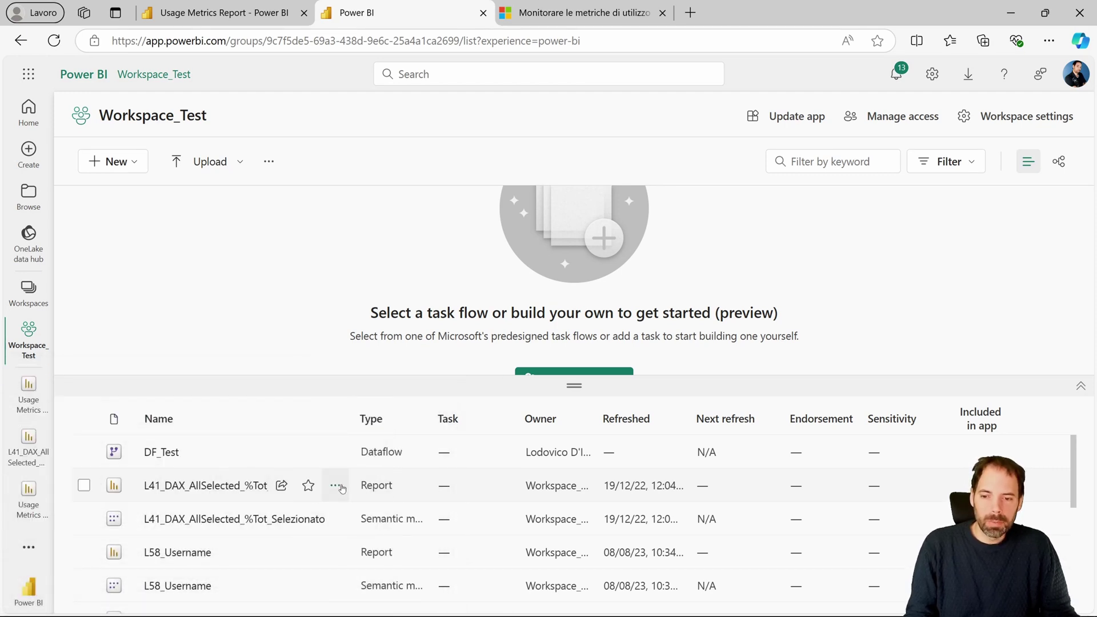
{"action": "left_click", "coordinate": [341, 486]}
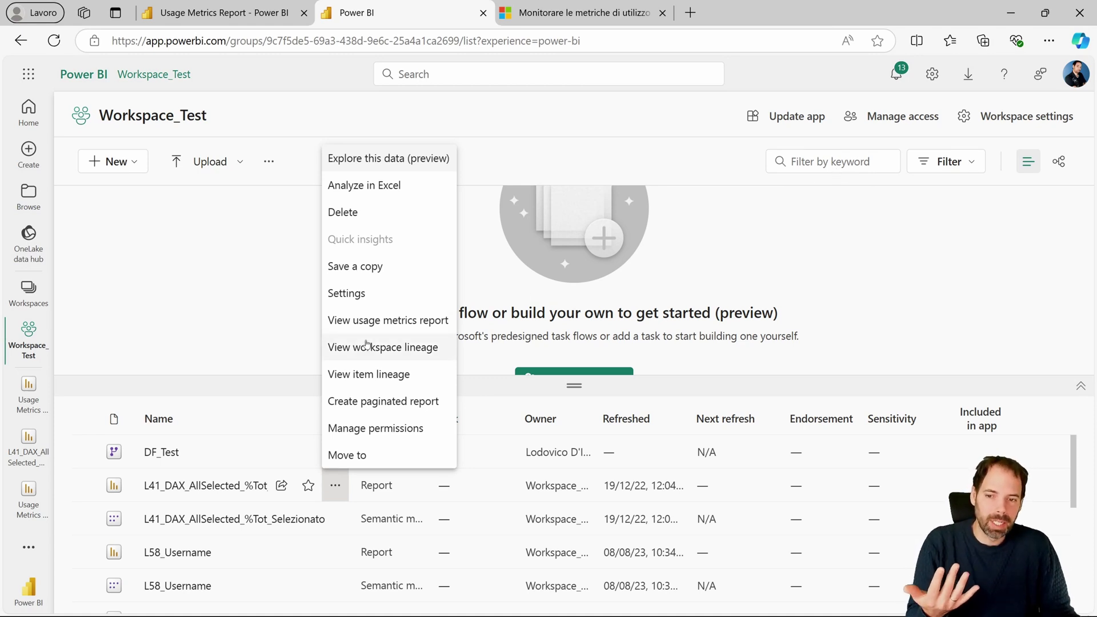
{"action": "left_click", "coordinate": [269, 343]}
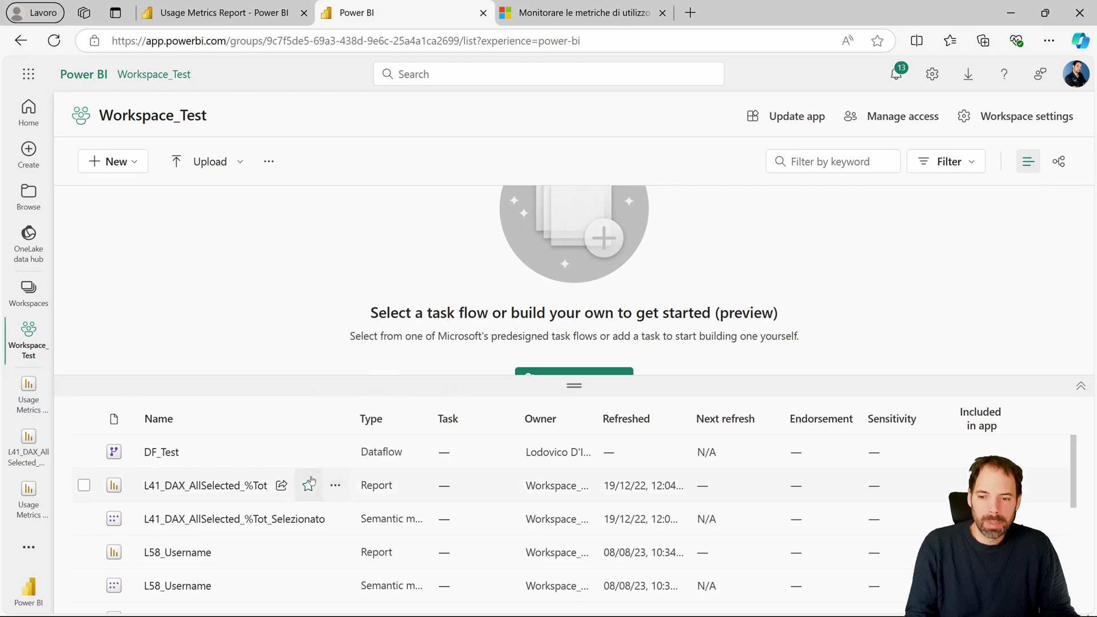
{"action": "left_click", "coordinate": [344, 496]}
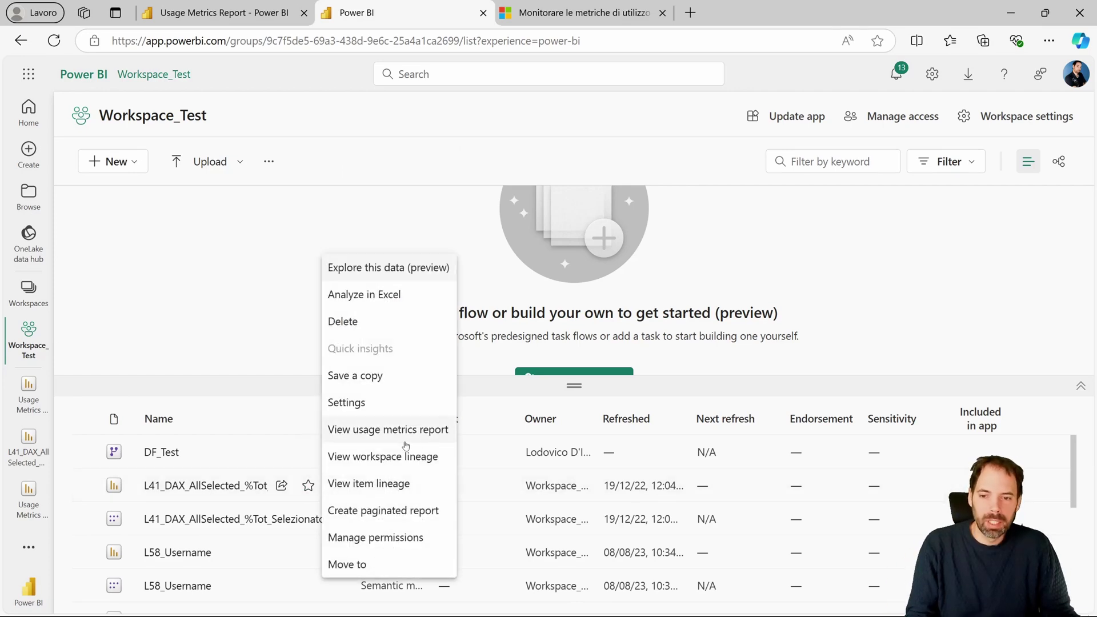
Open the L41_DAX_AllSelected_%Tot usage metrics report and expand its report details dropdown.
{"action": "left_click", "coordinate": [387, 433]}
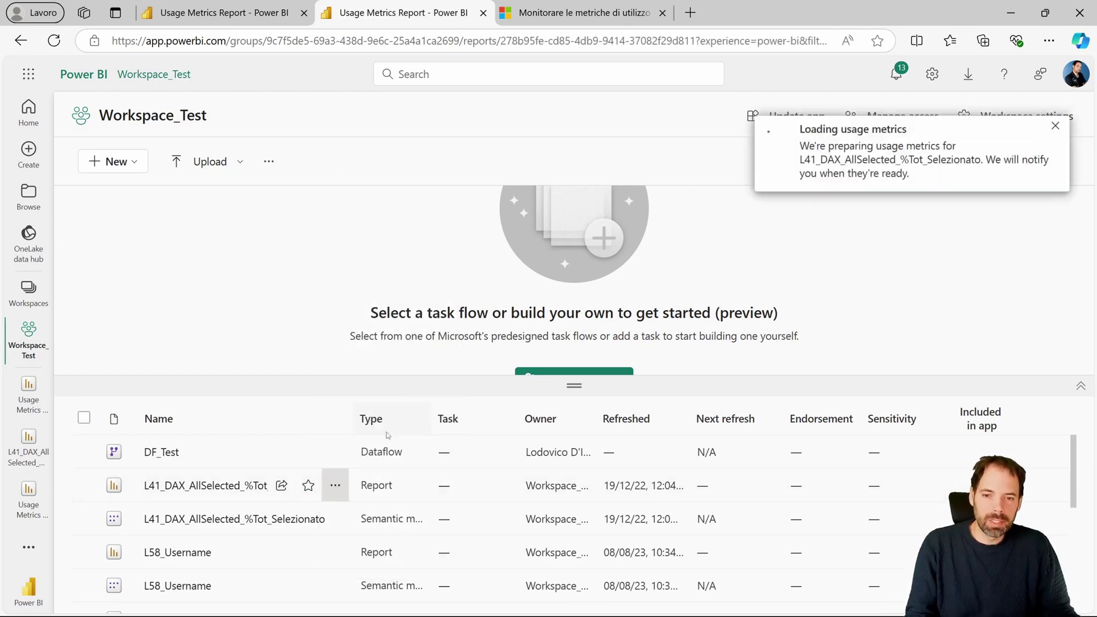
{"action": "mouse_move", "coordinate": [497, 335]}
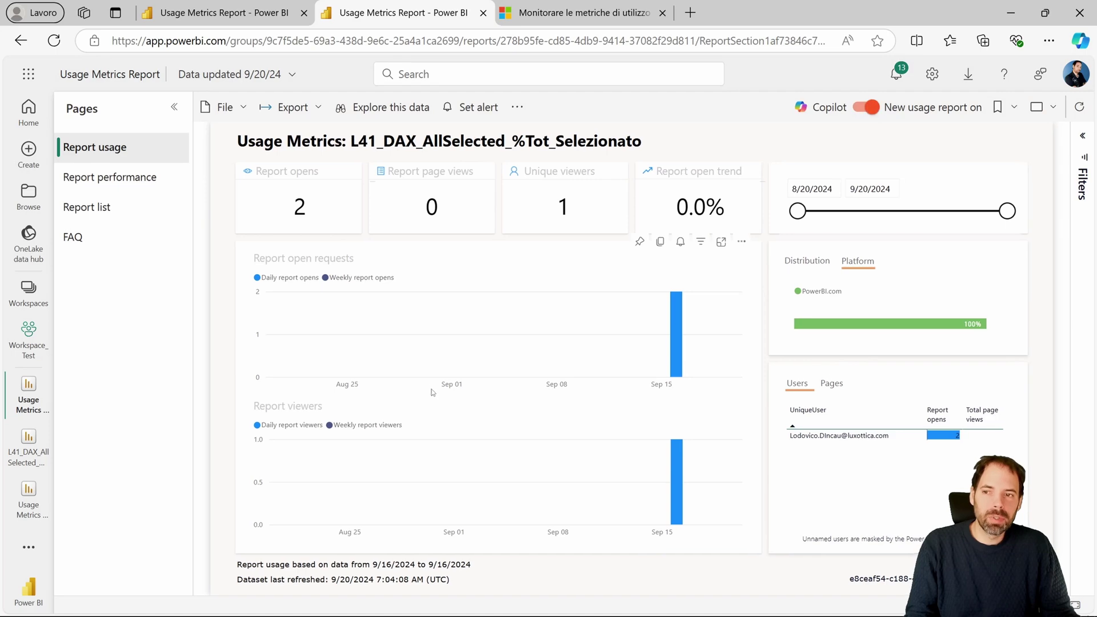
{"action": "left_click", "coordinate": [148, 79]}
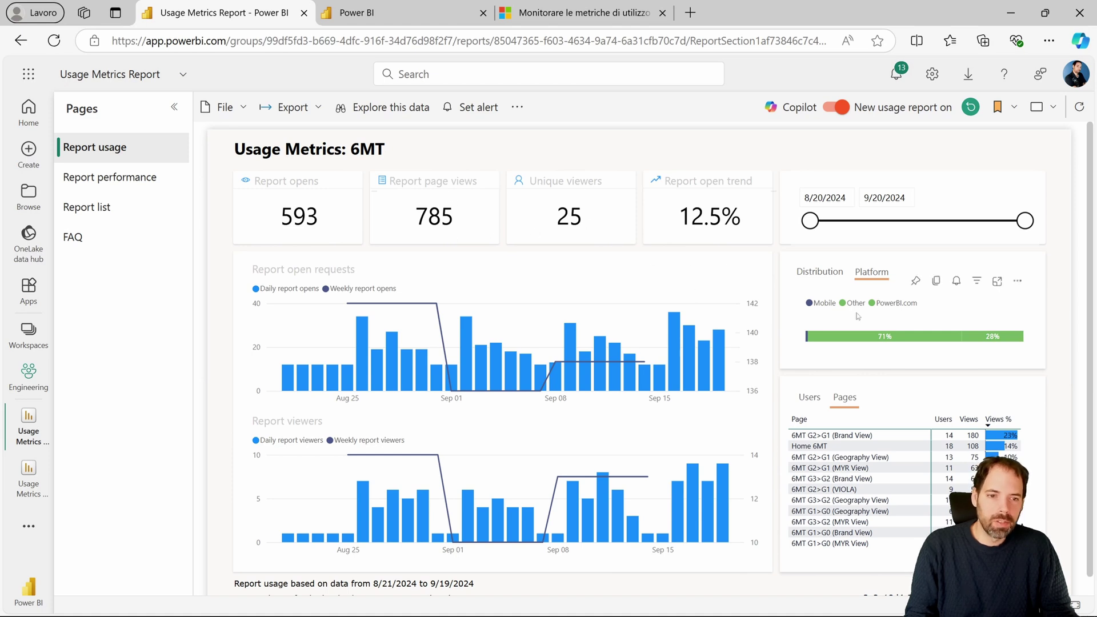
Break report opens down by distribution method, then view the Report performance page (3 sec).
{"action": "left_click", "coordinate": [823, 272]}
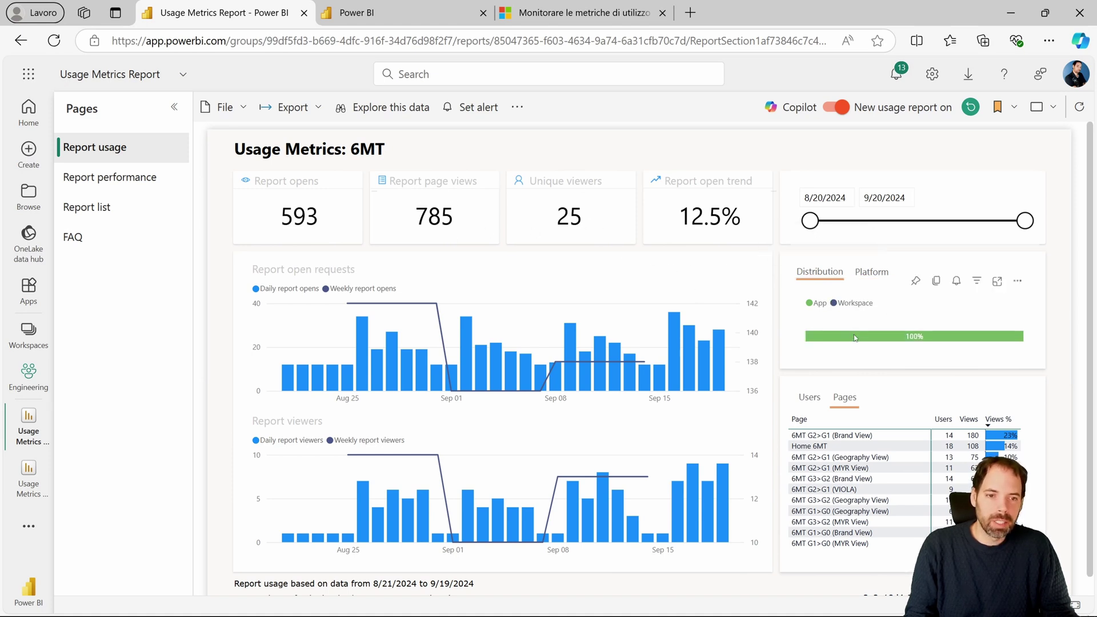
{"action": "mouse_move", "coordinate": [809, 396]}
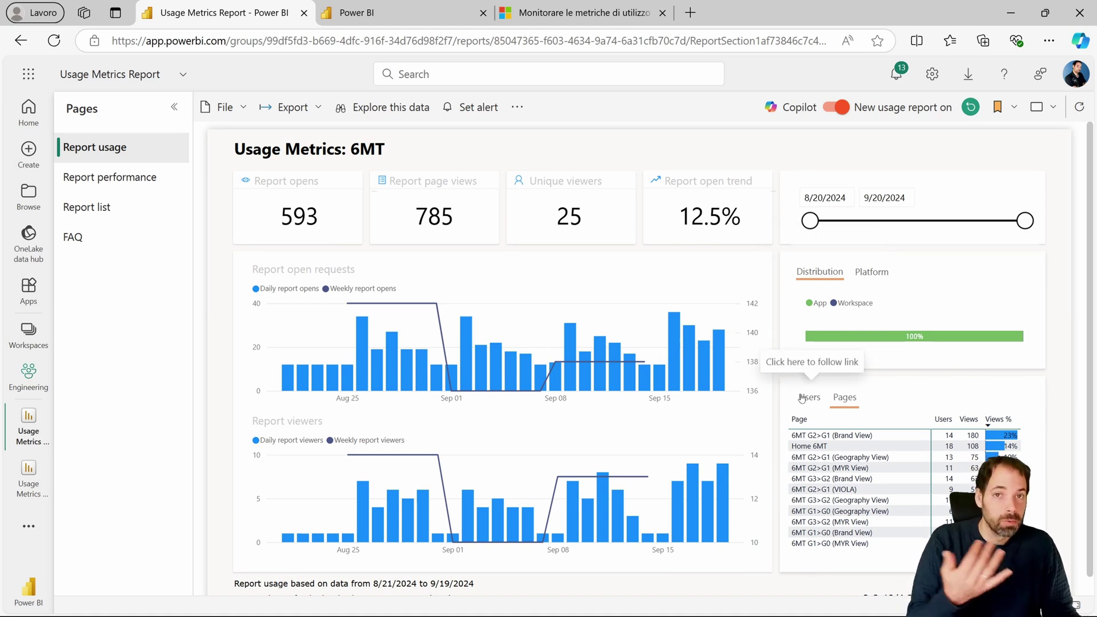
{"action": "left_click", "coordinate": [101, 180]}
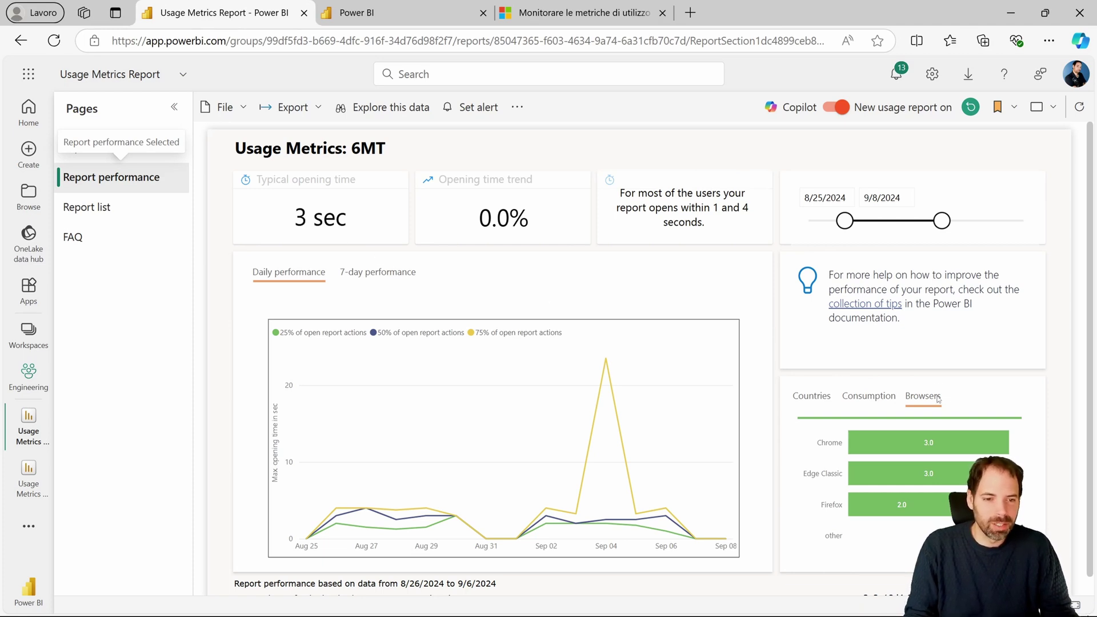
Compare opening times by country, consumption method and browser, then open the Report list page.
{"action": "left_click", "coordinate": [813, 397]}
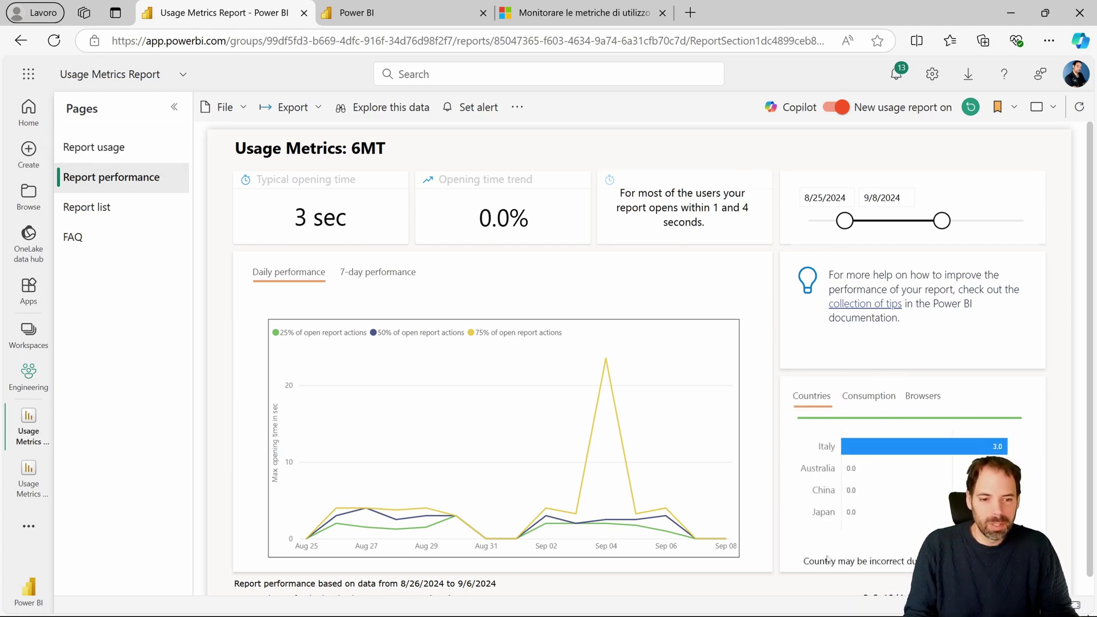
{"action": "left_click", "coordinate": [881, 404]}
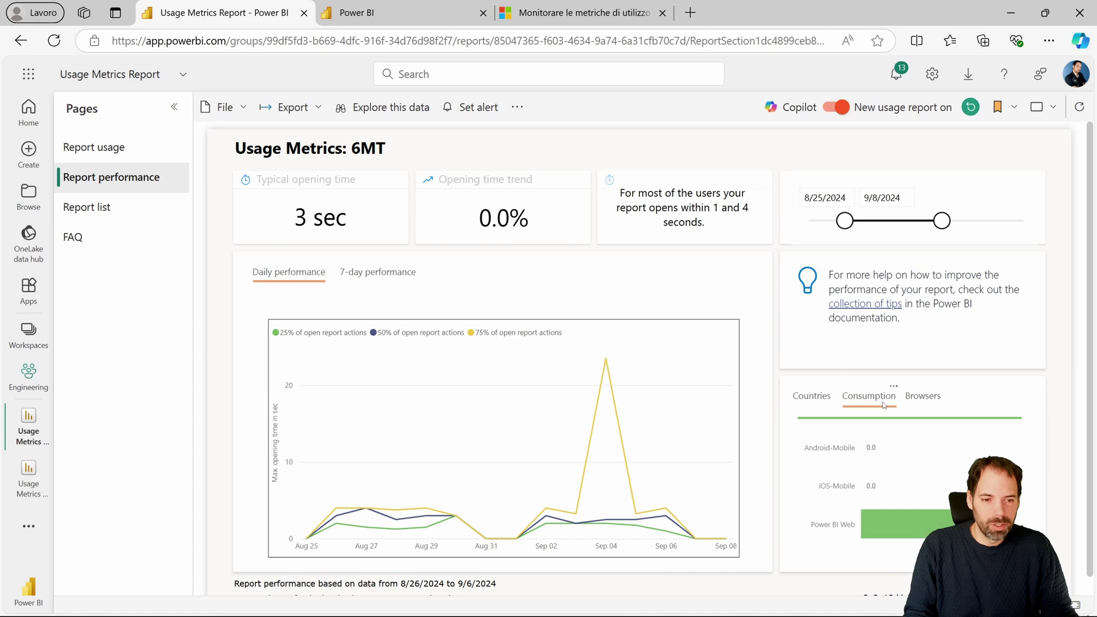
{"action": "left_click", "coordinate": [918, 404]}
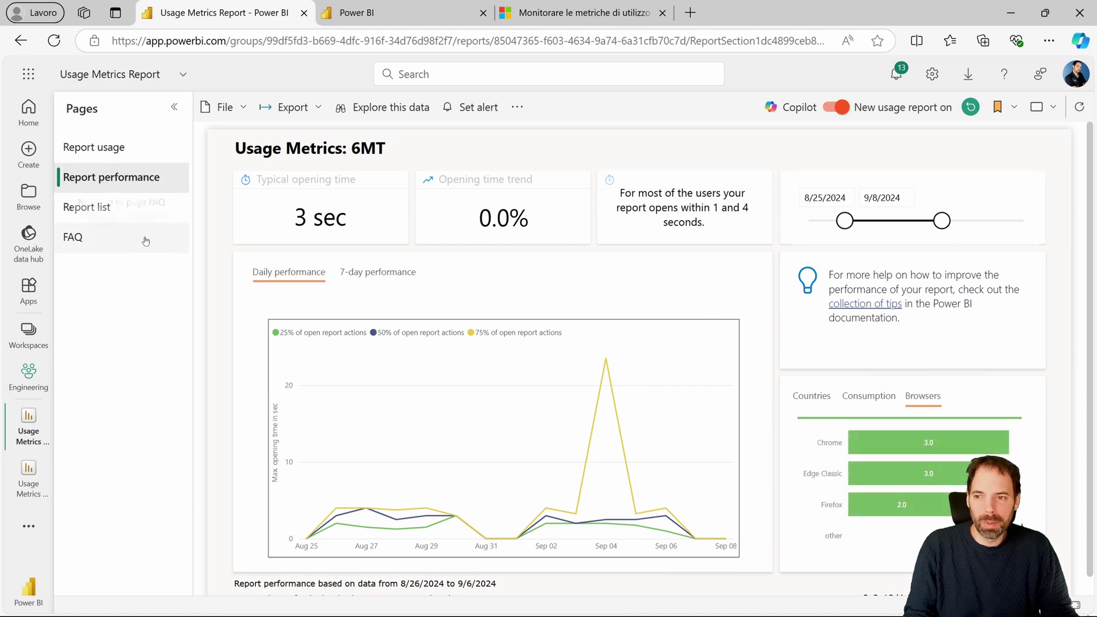
{"action": "left_click", "coordinate": [86, 207]}
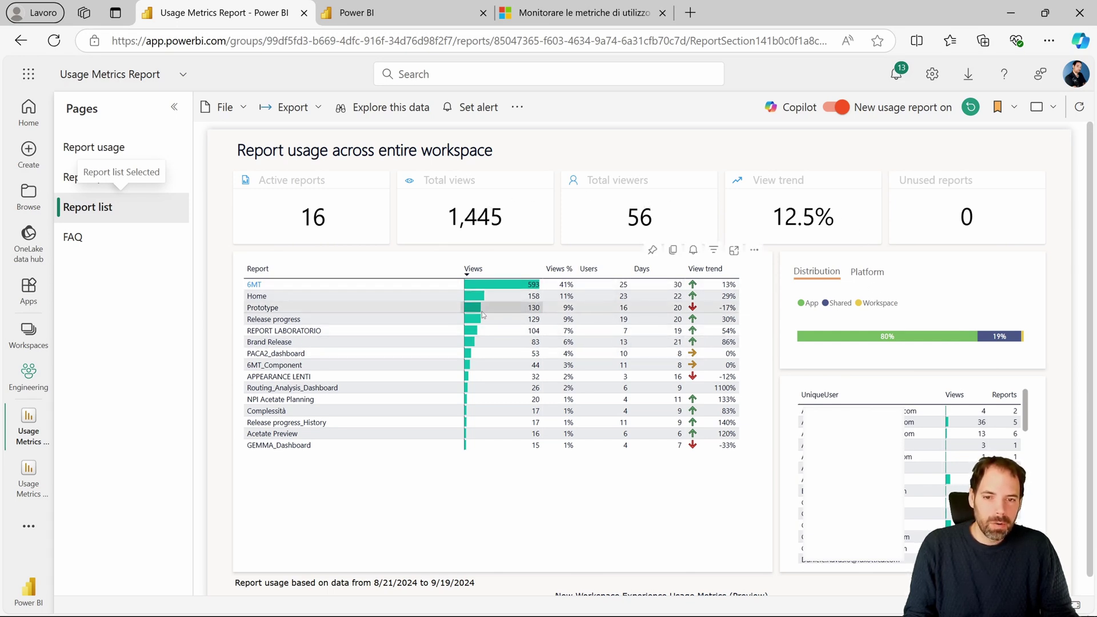
{"action": "mouse_move", "coordinate": [688, 483]}
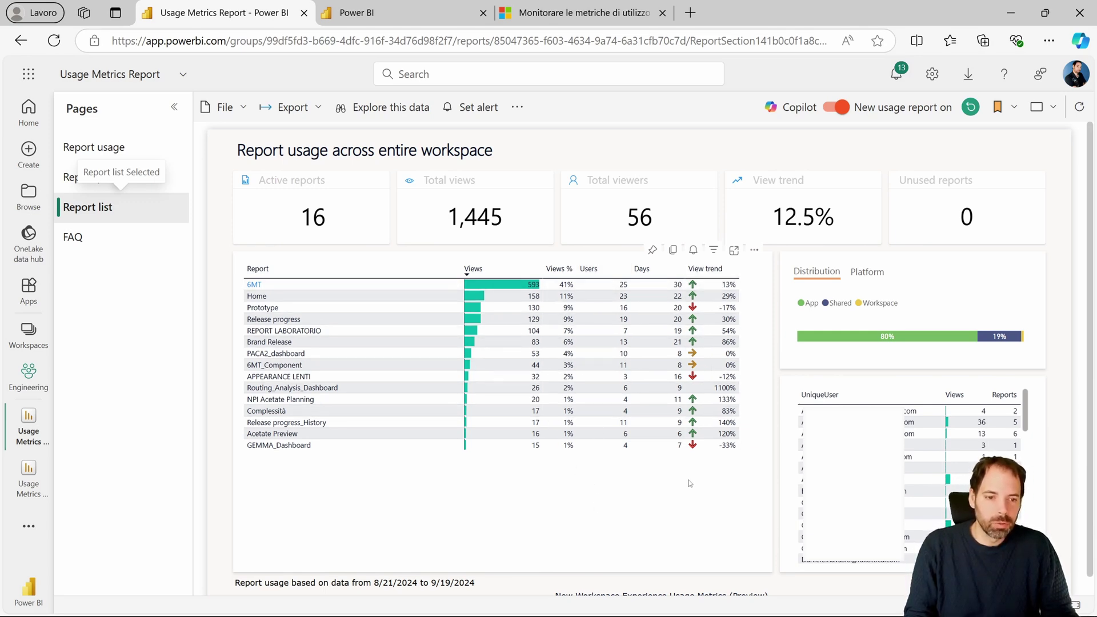
Check the usage report's FAQ page, then bring back the Workspace_Test item list.
{"action": "left_click", "coordinate": [77, 239]}
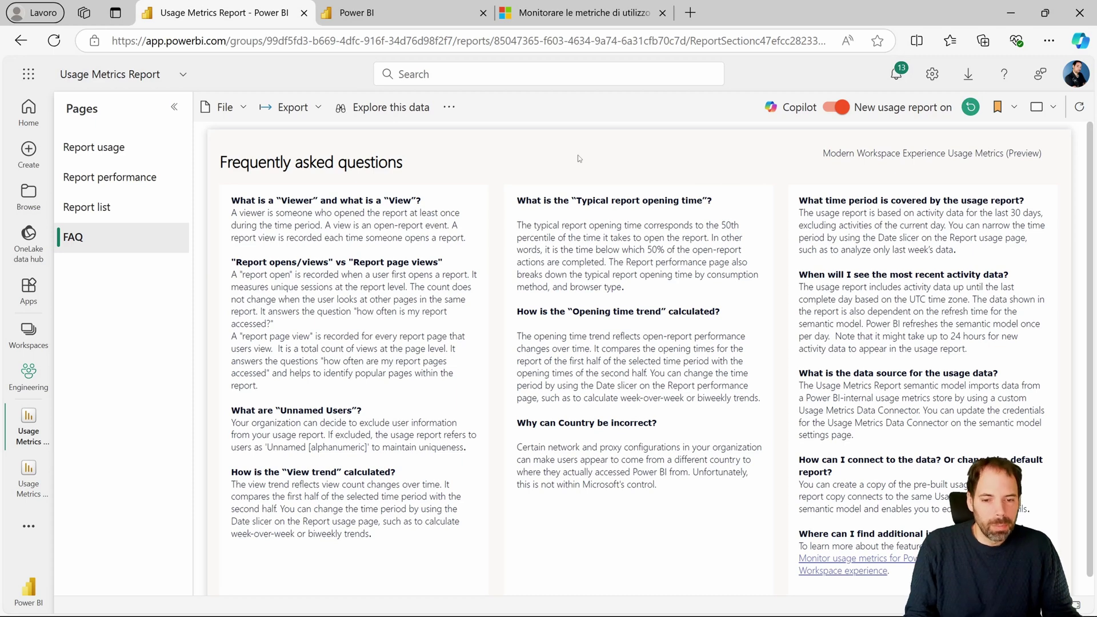
{"action": "left_click", "coordinate": [551, 599]}
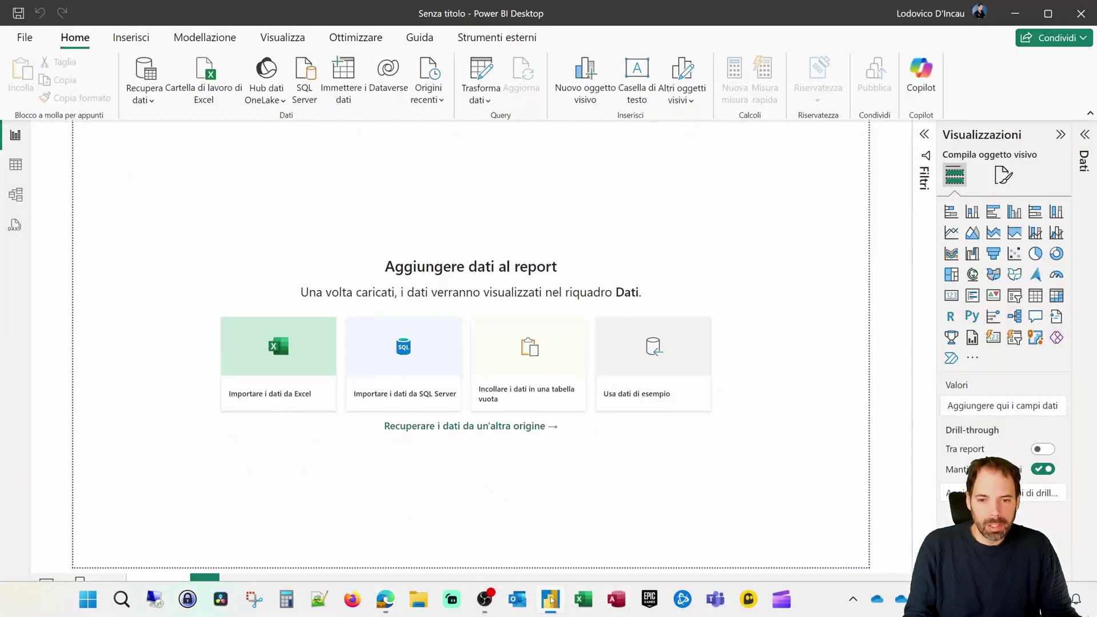
{"action": "left_click", "coordinate": [385, 599]}
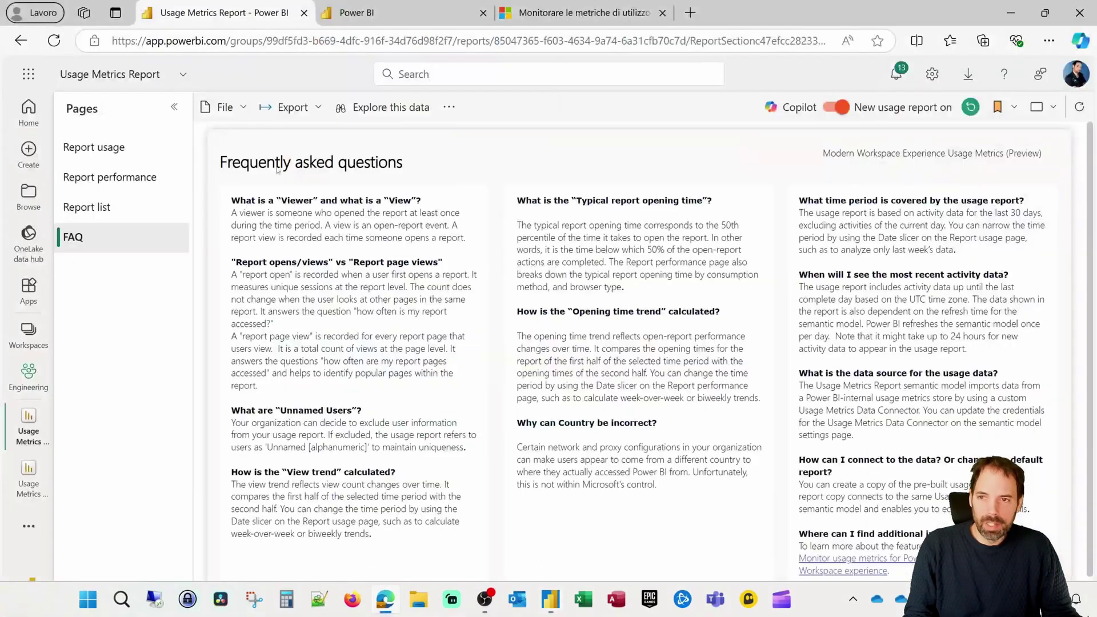
{"action": "left_click", "coordinate": [355, 12]}
Scroll the Workspace_Test items, then bring the blank untitled Power BI Desktop report forward.
{"action": "scroll", "coordinate": [187, 571], "scroll_direction": "down", "scroll_amount": 5}
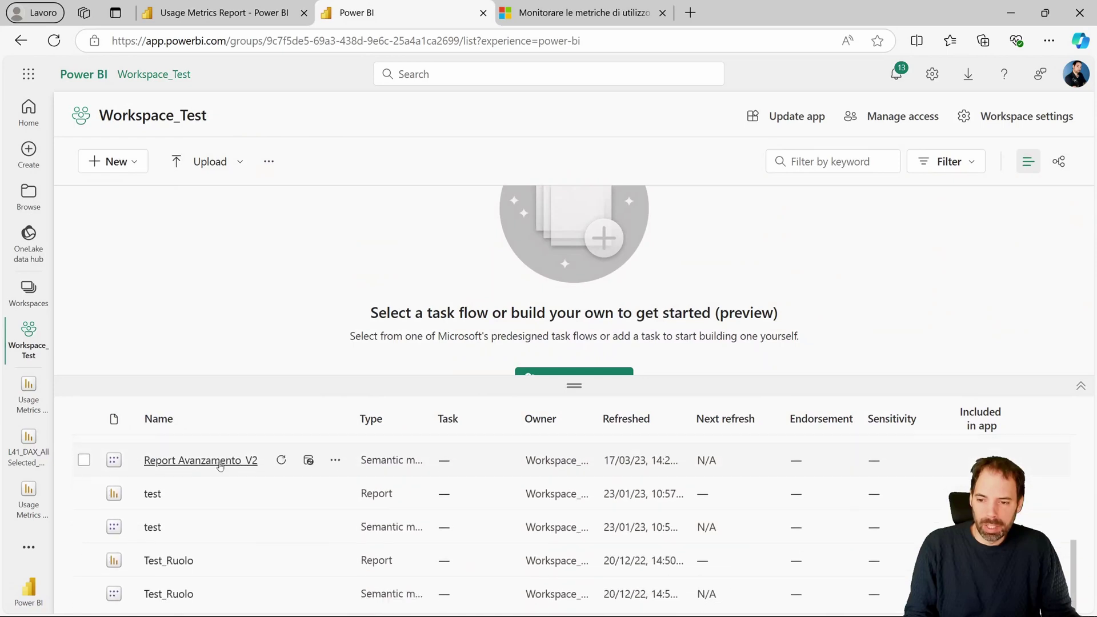
{"action": "scroll", "coordinate": [188, 515], "scroll_direction": "up", "scroll_amount": 3}
{"action": "scroll", "coordinate": [188, 502], "scroll_direction": "up", "scroll_amount": 2}
{"action": "scroll", "coordinate": [191, 468], "scroll_direction": "down", "scroll_amount": 5}
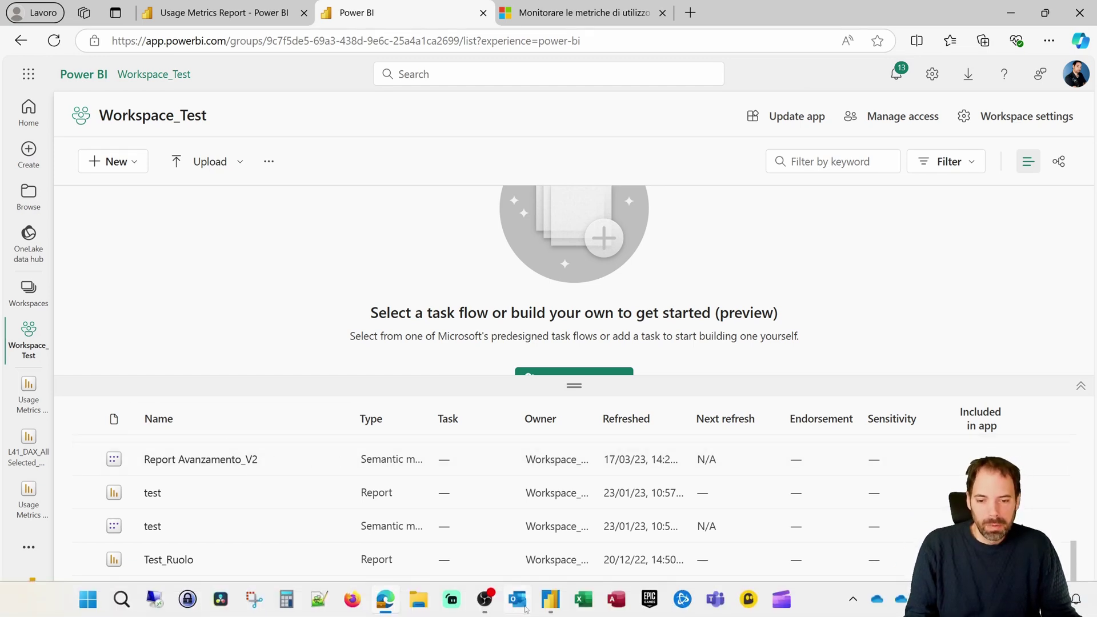
{"action": "left_click", "coordinate": [551, 599]}
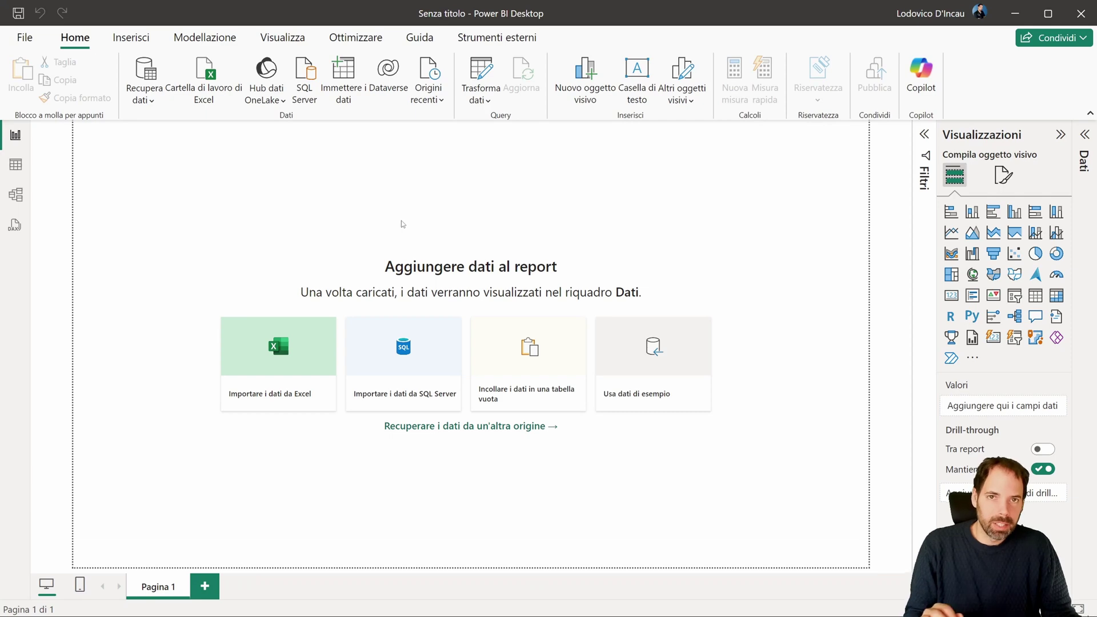
Browse the Recupera dati source list on the File page, then close it back to the report.
{"action": "left_click", "coordinate": [34, 37]}
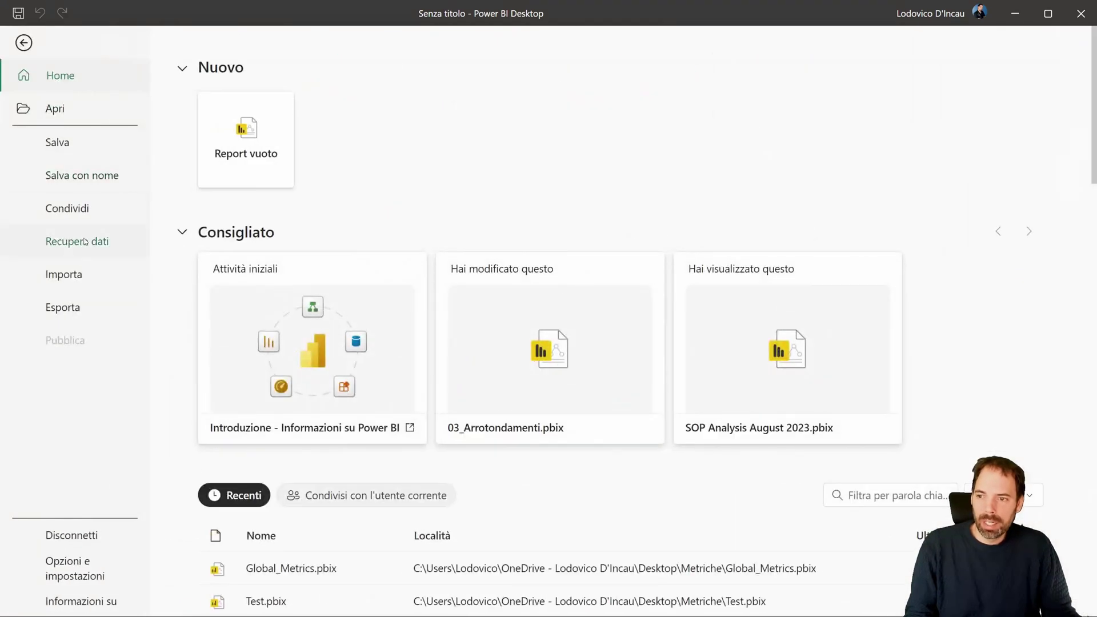
{"action": "left_click", "coordinate": [84, 242]}
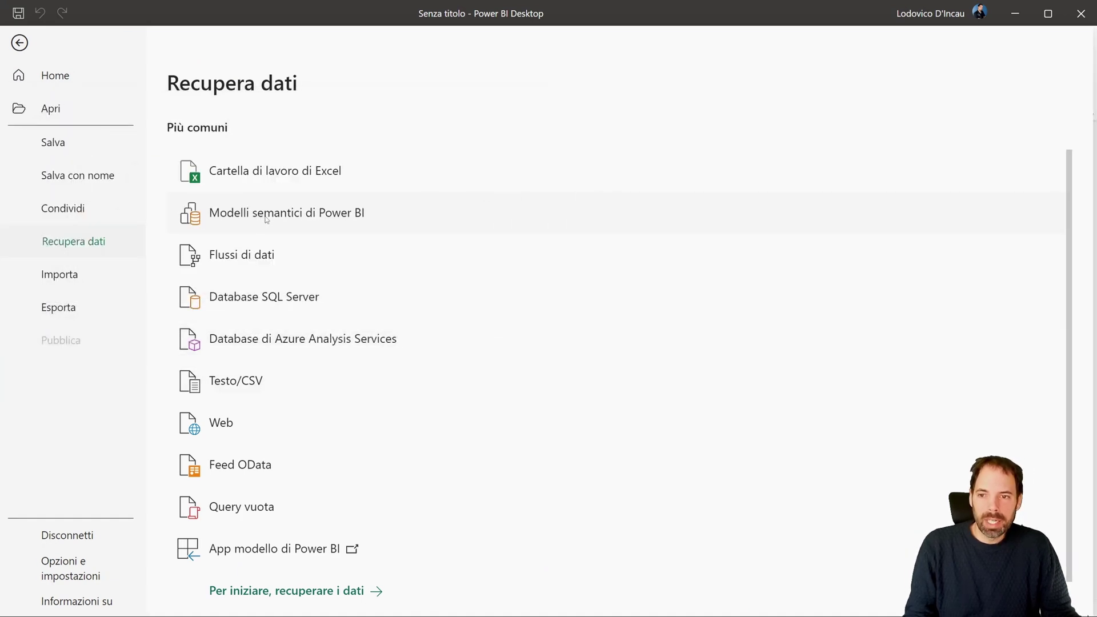
{"action": "key", "text": "Escape"}
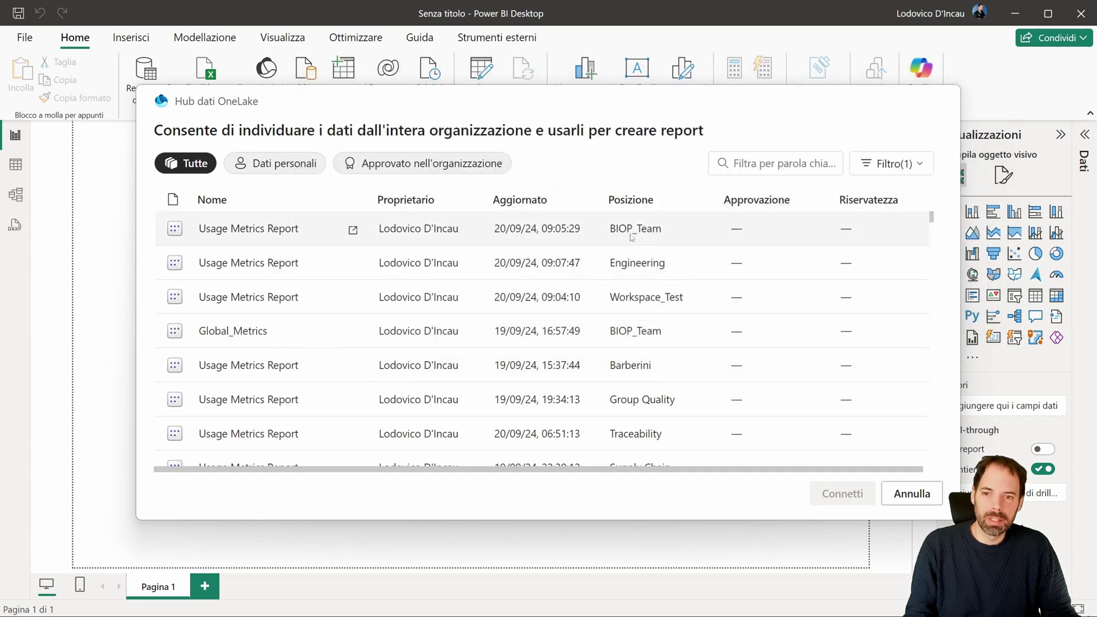
Live-connect the report to the BIOP_Team Usage Metrics Report semantic model.
{"action": "left_click", "coordinate": [272, 231]}
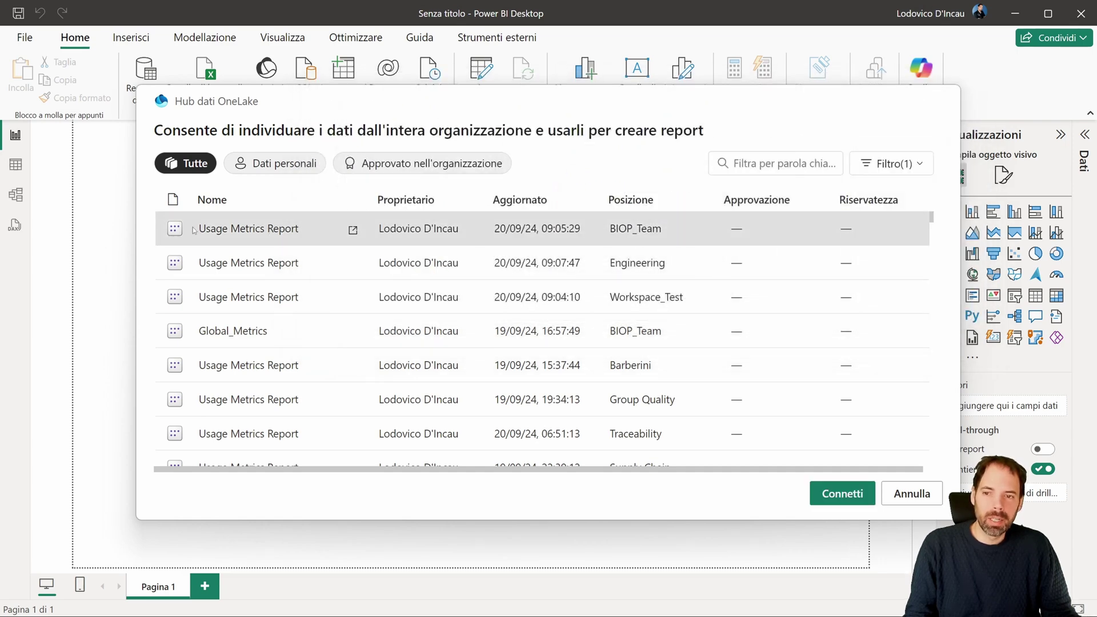
{"action": "left_click", "coordinate": [842, 494]}
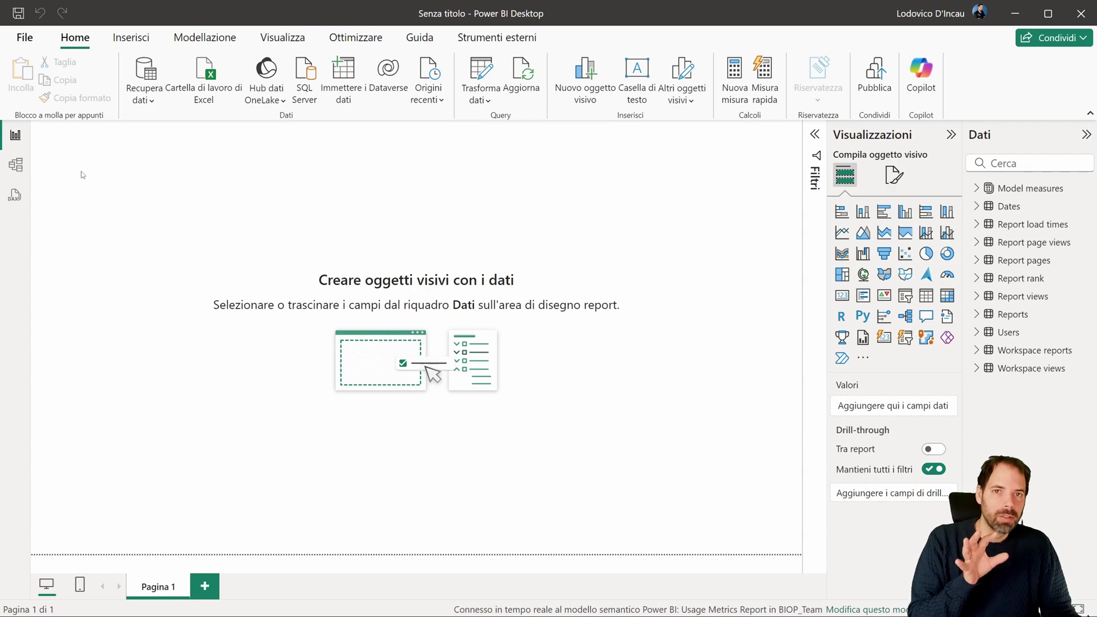
{"action": "left_click", "coordinate": [16, 168]}
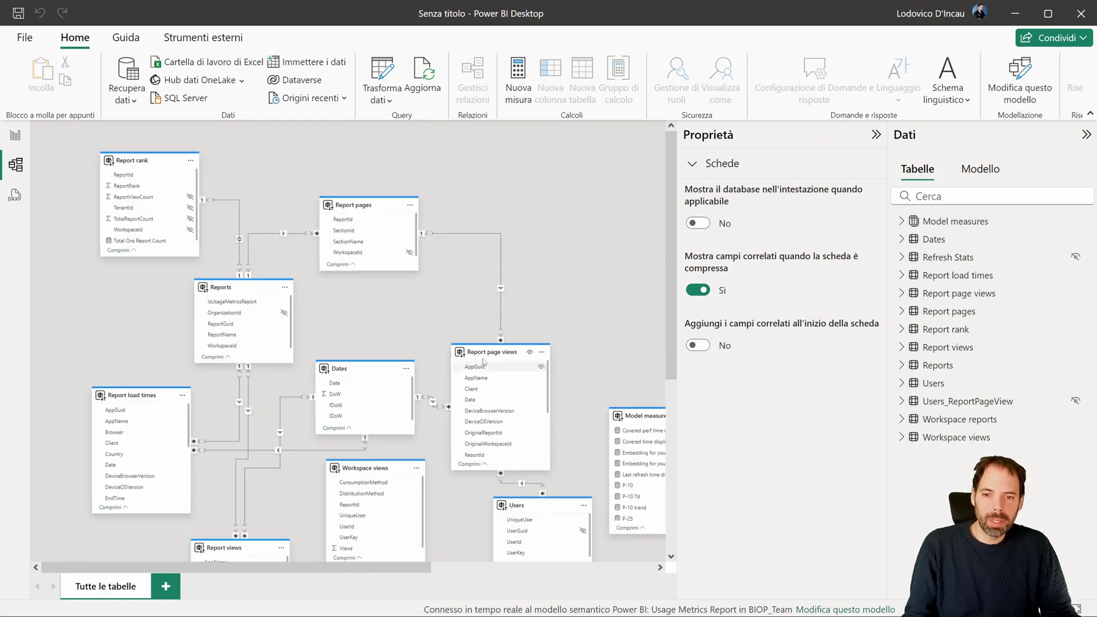
{"action": "mouse_move", "coordinate": [486, 351]}
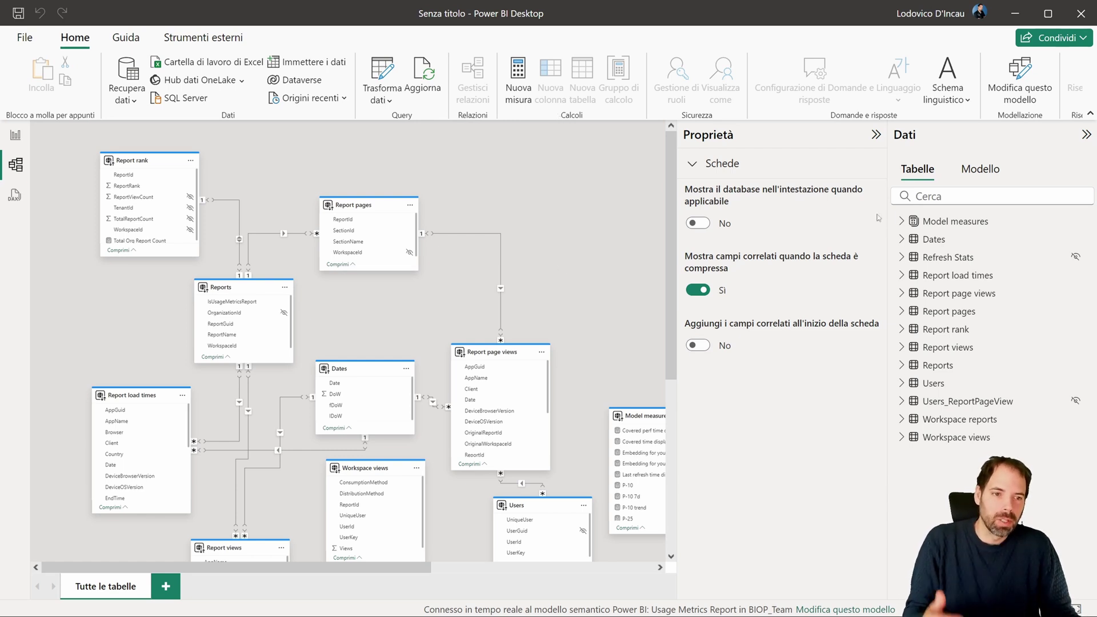
{"action": "left_click", "coordinate": [903, 221]}
{"action": "left_click", "coordinate": [902, 222]}
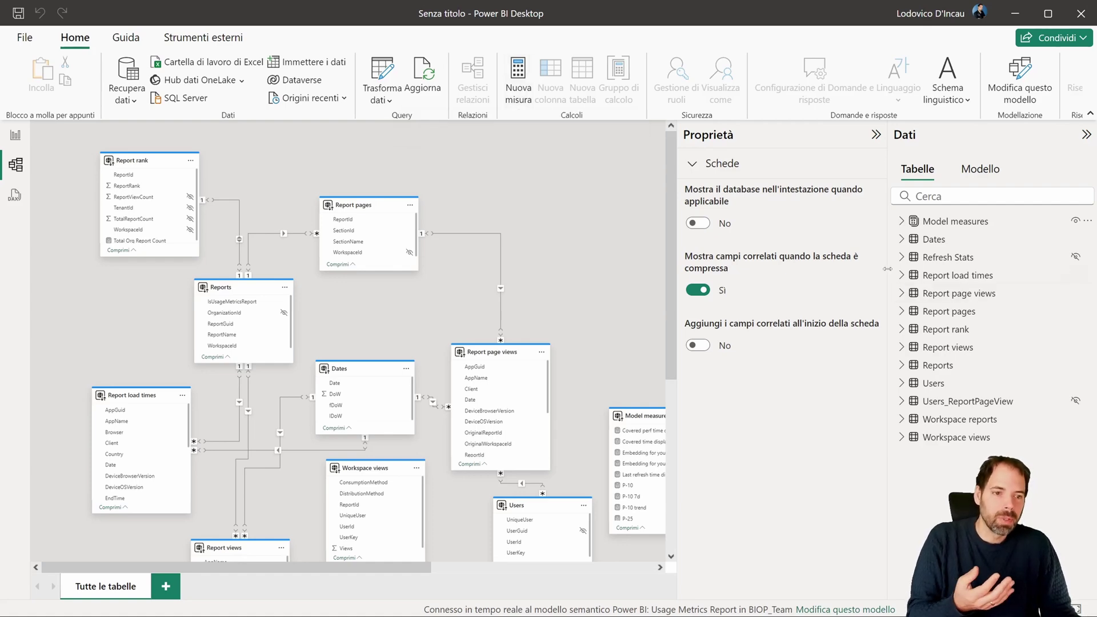
{"action": "left_click", "coordinate": [15, 131]}
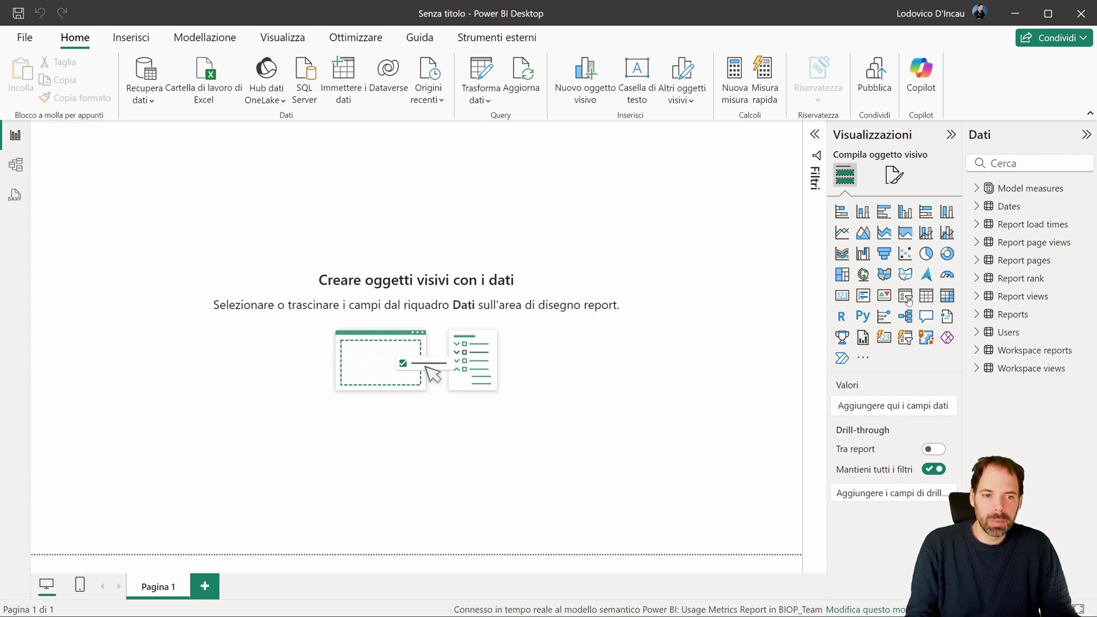
Add a table visual with Reports' ReportName and the Report viewers and Report views measures.
{"action": "left_click", "coordinate": [926, 295]}
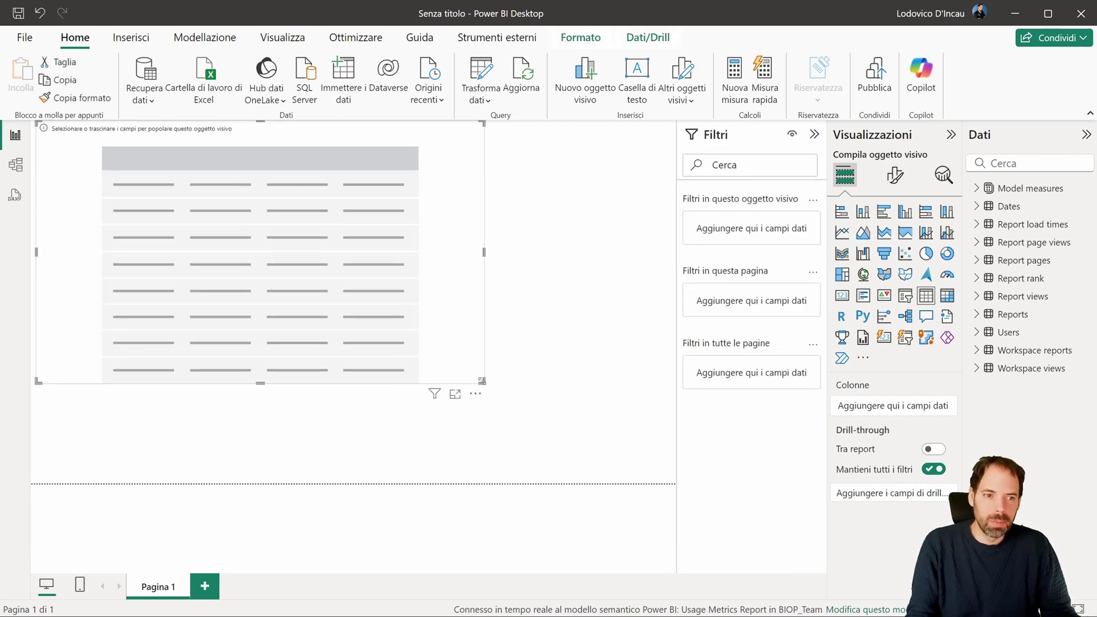
{"action": "left_click_drag", "start_coordinate": [965, 263], "coordinate": [894, 263]}
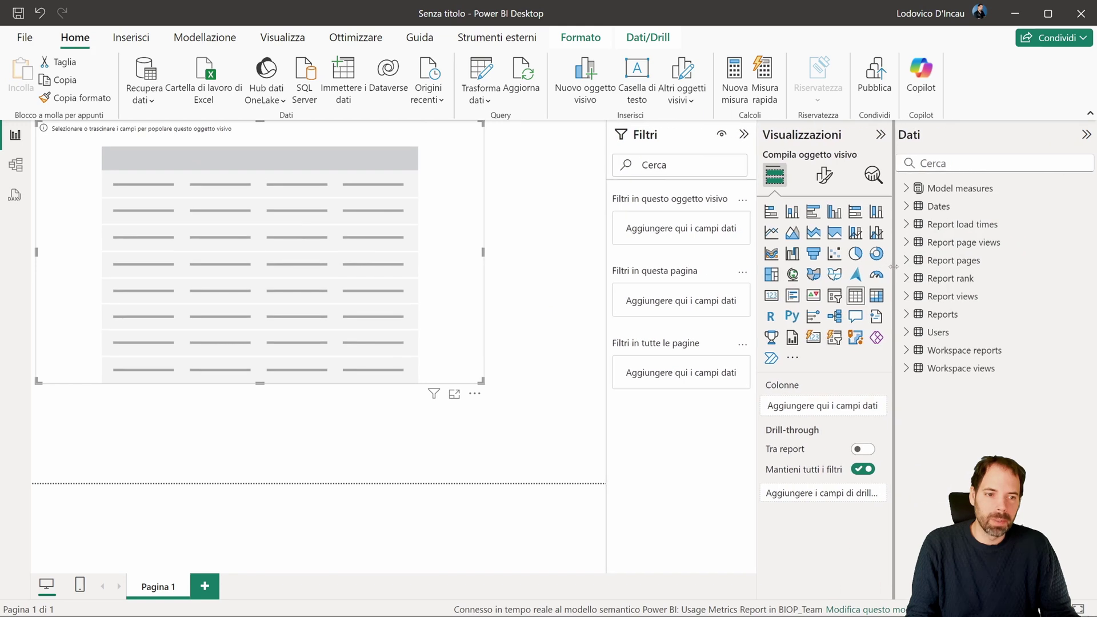
{"action": "left_click", "coordinate": [907, 314]}
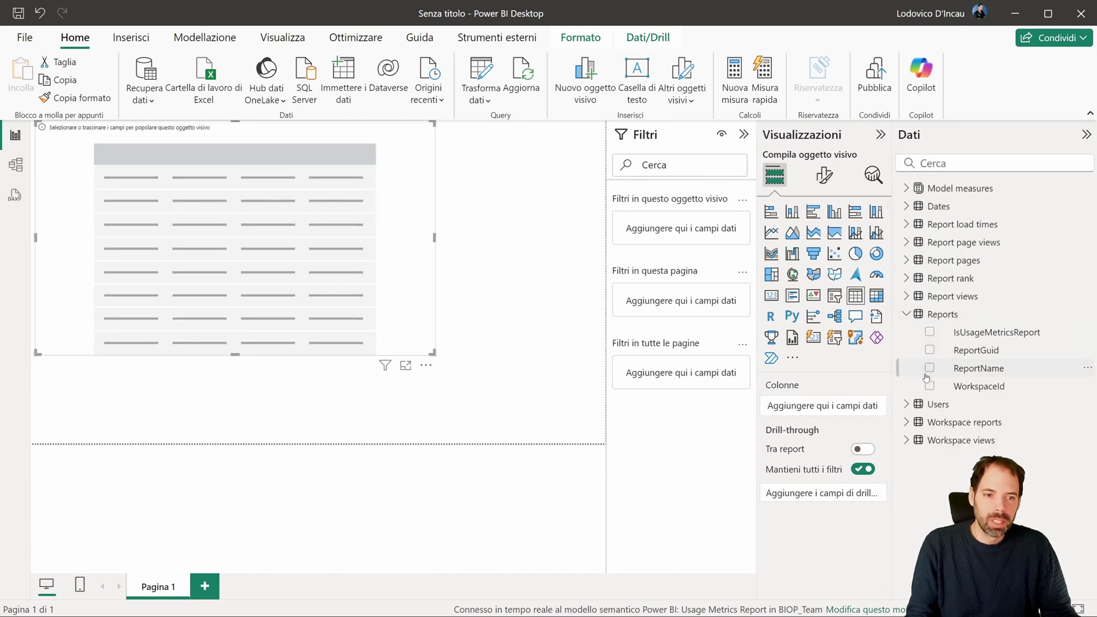
{"action": "left_click", "coordinate": [929, 370]}
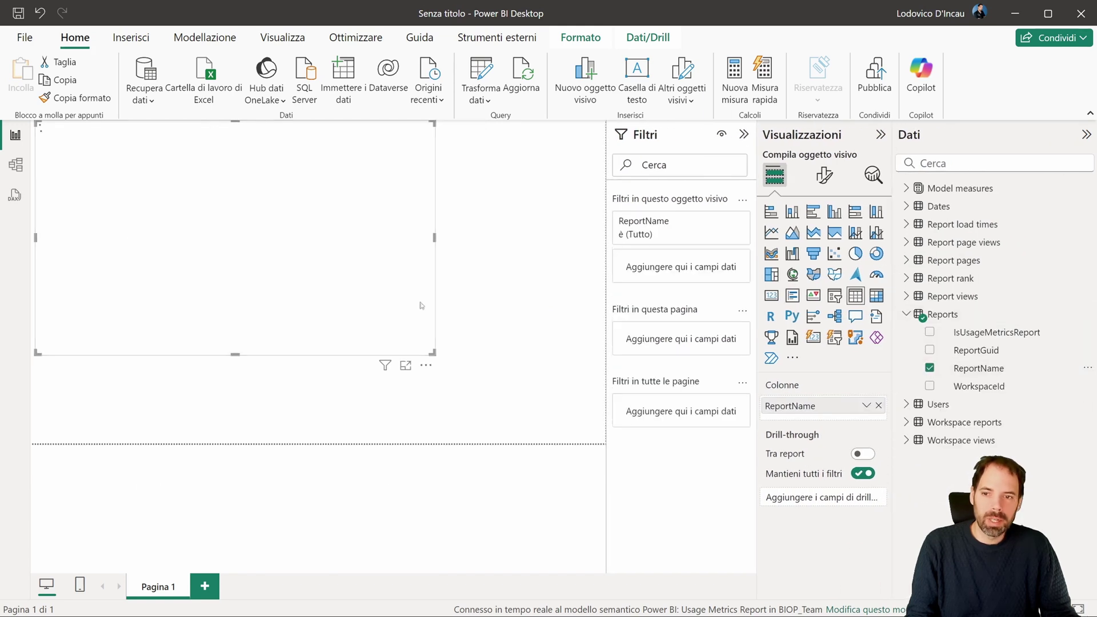
{"action": "left_click", "coordinate": [906, 188]}
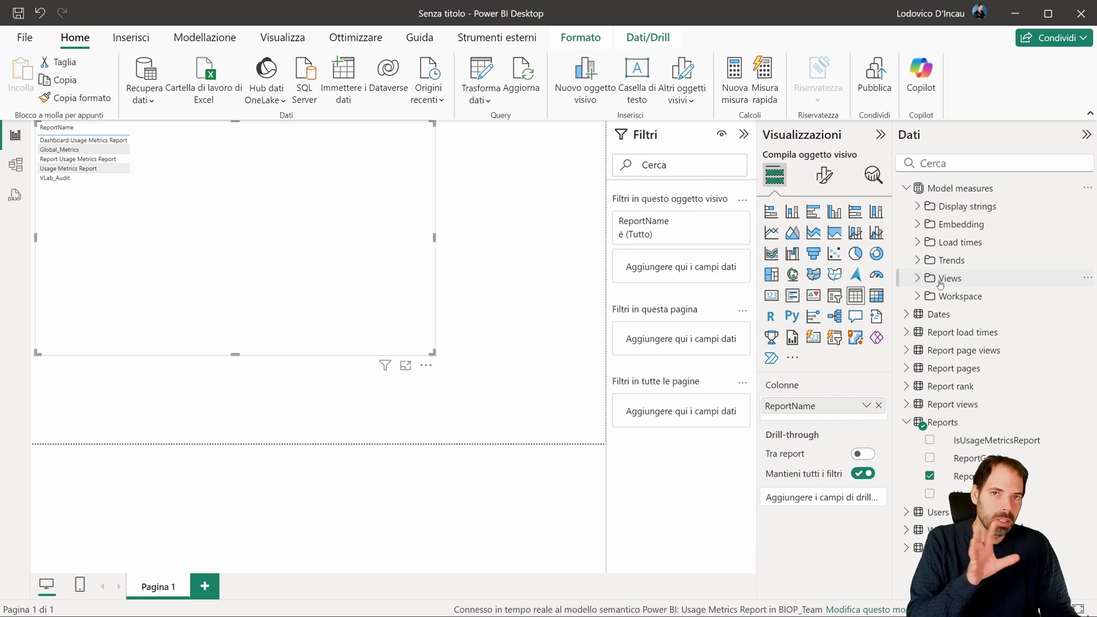
{"action": "left_click", "coordinate": [919, 278]}
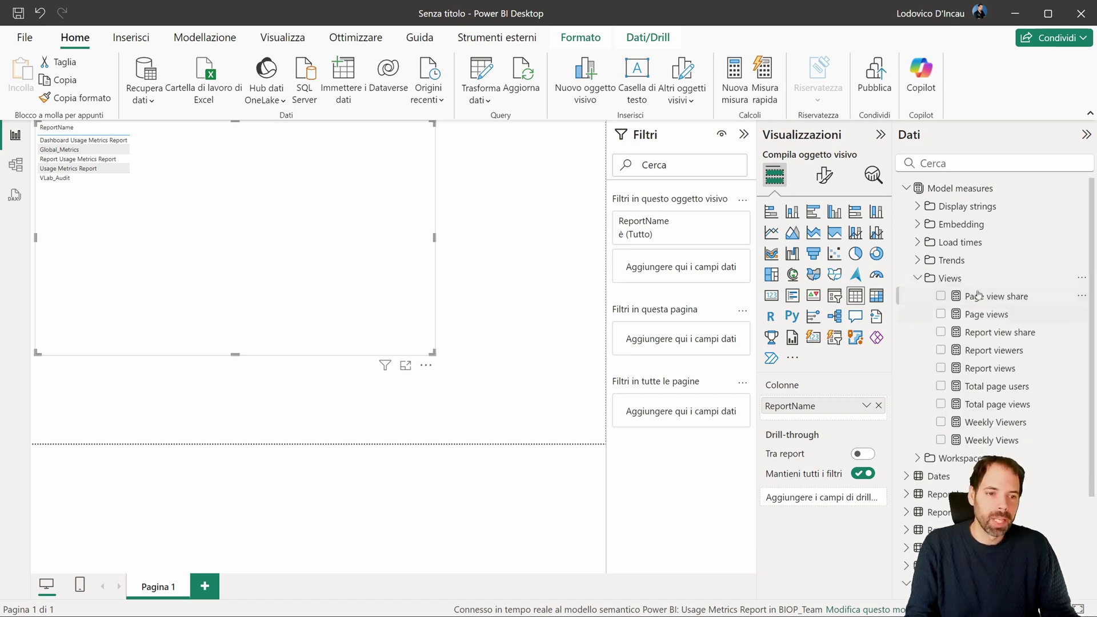
{"action": "left_click", "coordinate": [940, 351]}
{"action": "left_click", "coordinate": [941, 368]}
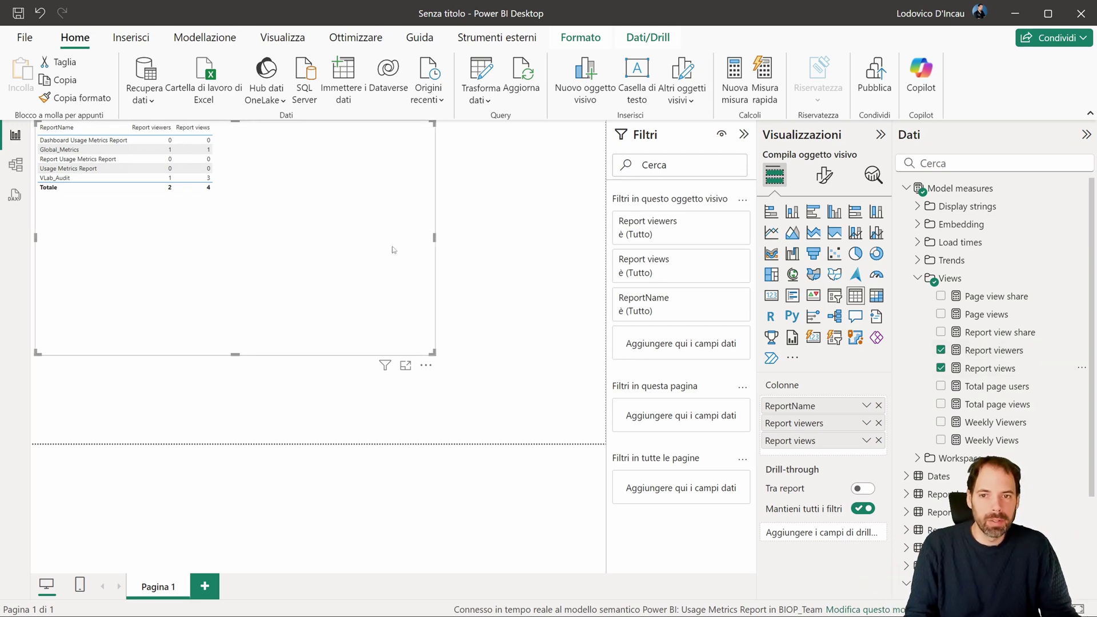
Collapse the Views, Model measures and Reports tables, and shrink the table visual to fit its contents.
{"action": "left_click", "coordinate": [503, 220]}
{"action": "left_click", "coordinate": [918, 277]}
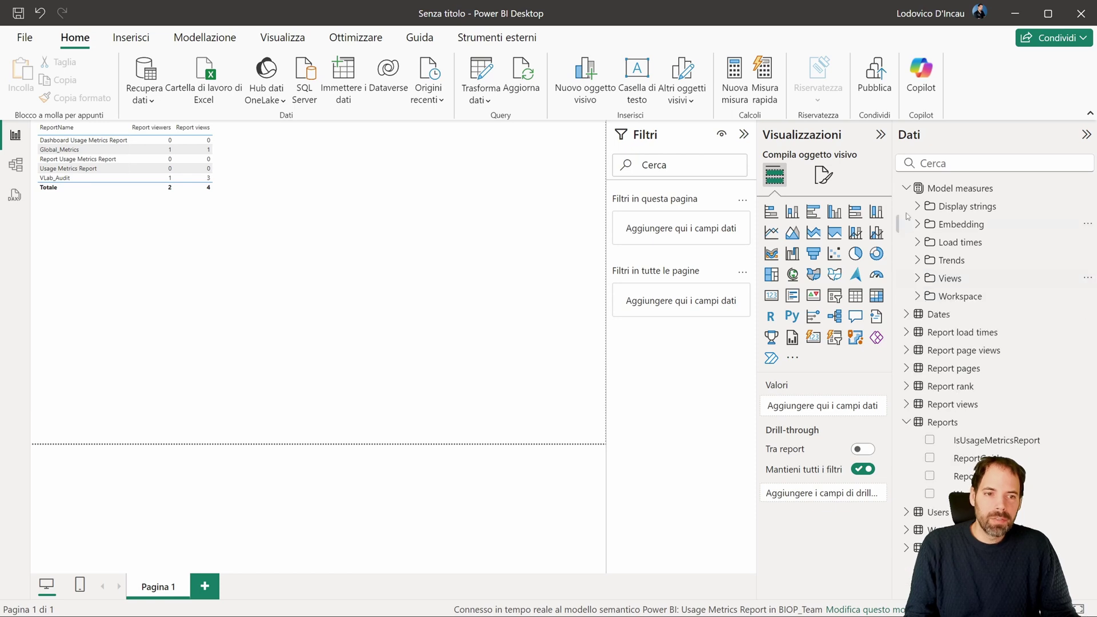
{"action": "left_click", "coordinate": [906, 188]}
{"action": "left_click", "coordinate": [898, 314]}
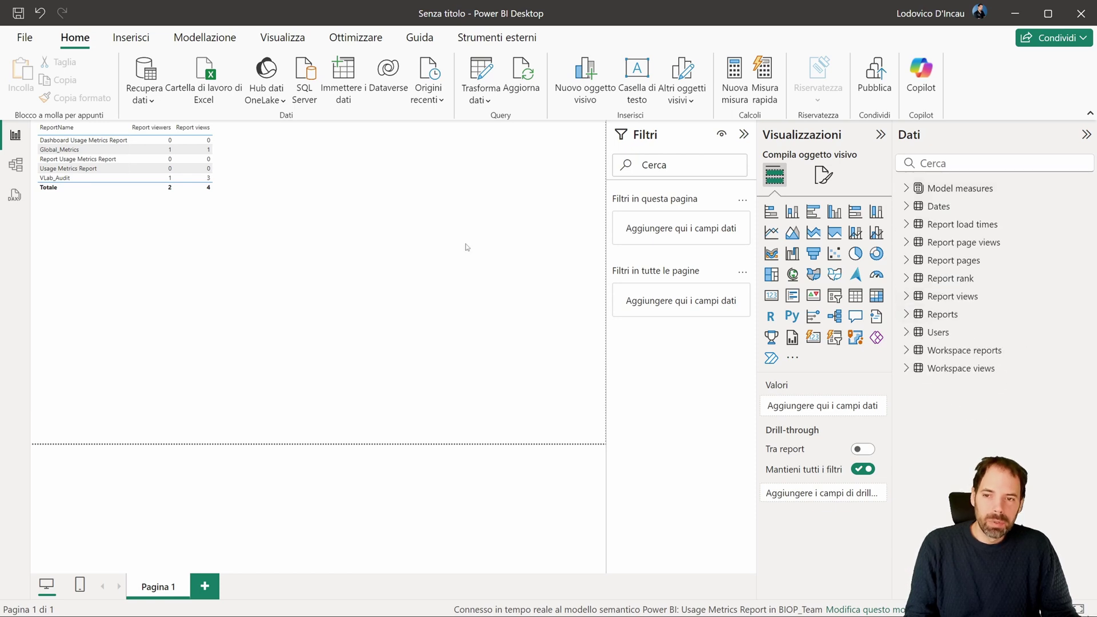
{"action": "left_click", "coordinate": [242, 227]}
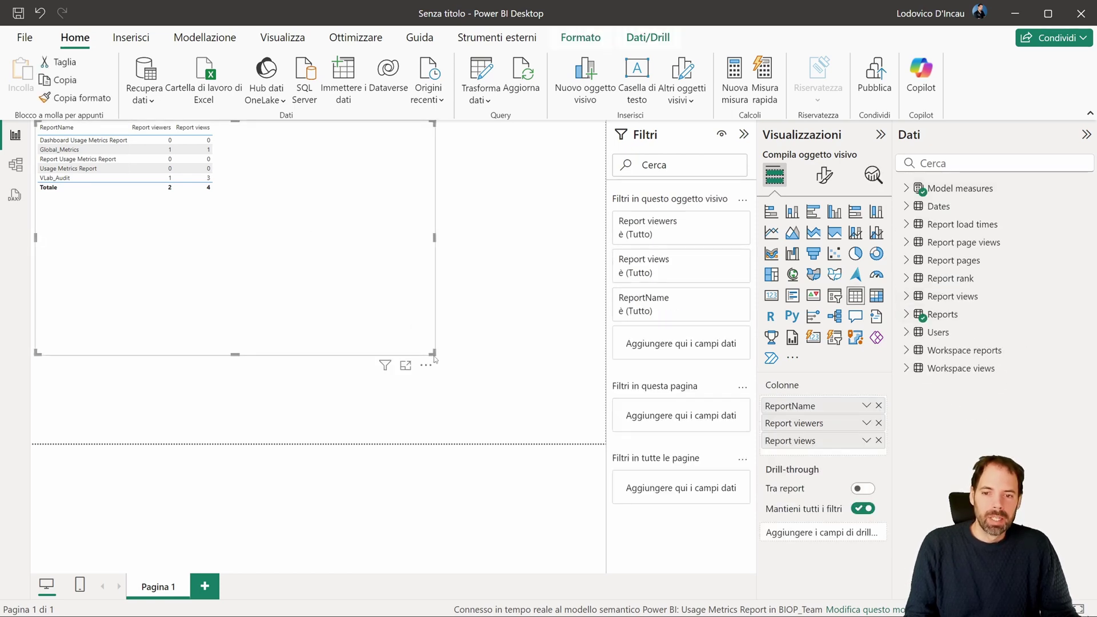
{"action": "left_click_drag", "start_coordinate": [434, 355], "coordinate": [264, 252]}
{"action": "left_click", "coordinate": [359, 241]}
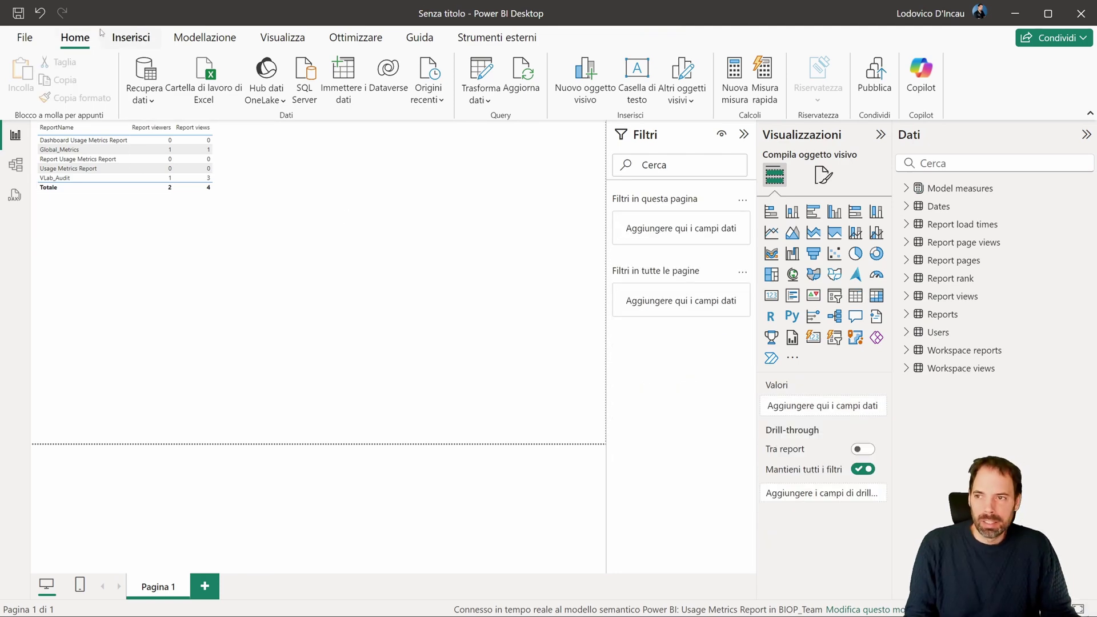
Convert the live connection to a local model and submit all Usage Metrics Report tables via DirectQuery.
{"action": "left_click", "coordinate": [24, 38]}
{"action": "left_click", "coordinate": [49, 241]}
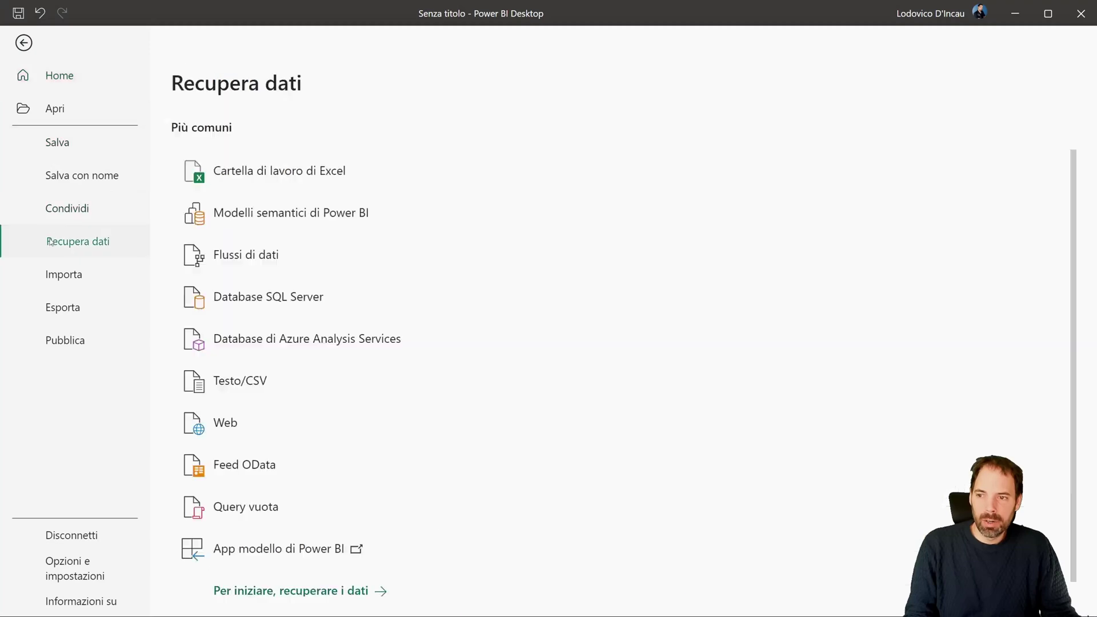
{"action": "left_click", "coordinate": [293, 217]}
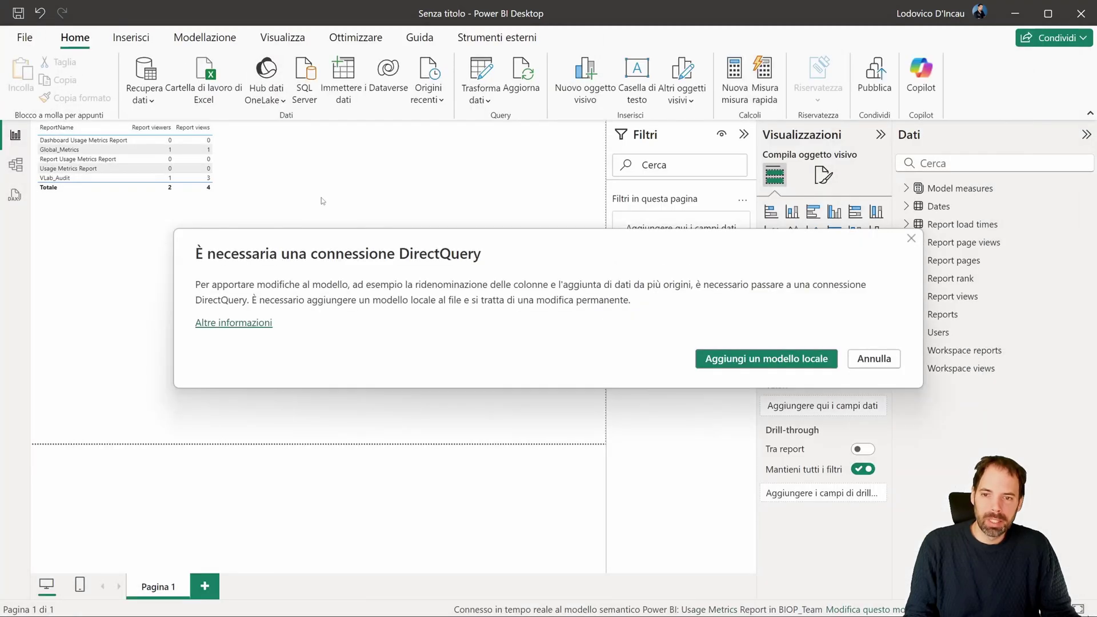
{"action": "left_click", "coordinate": [748, 359]}
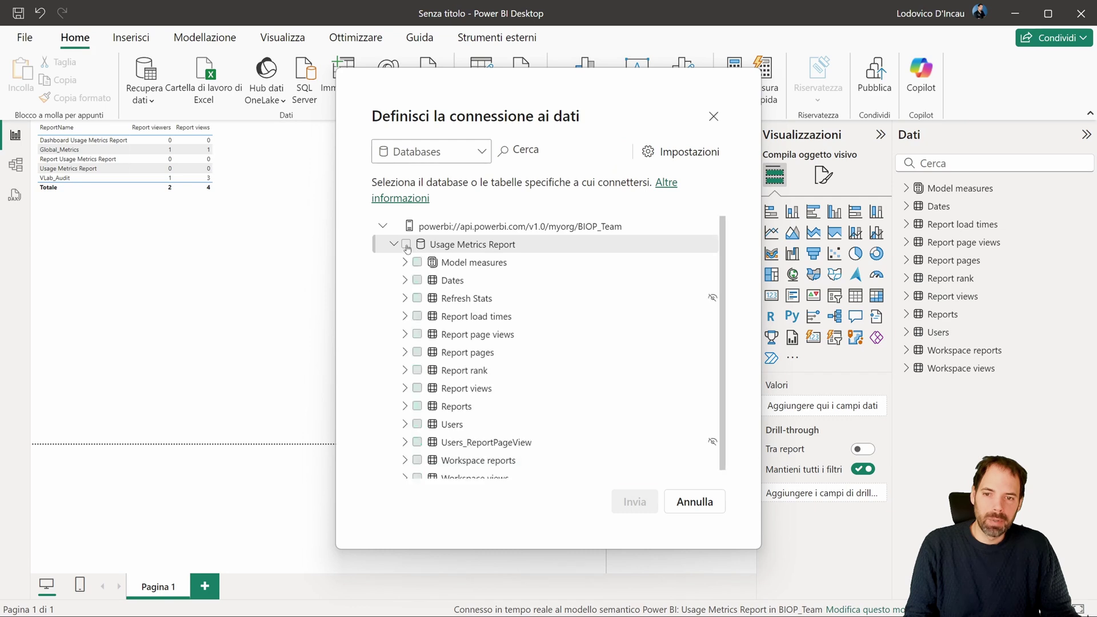
{"action": "left_click", "coordinate": [406, 244]}
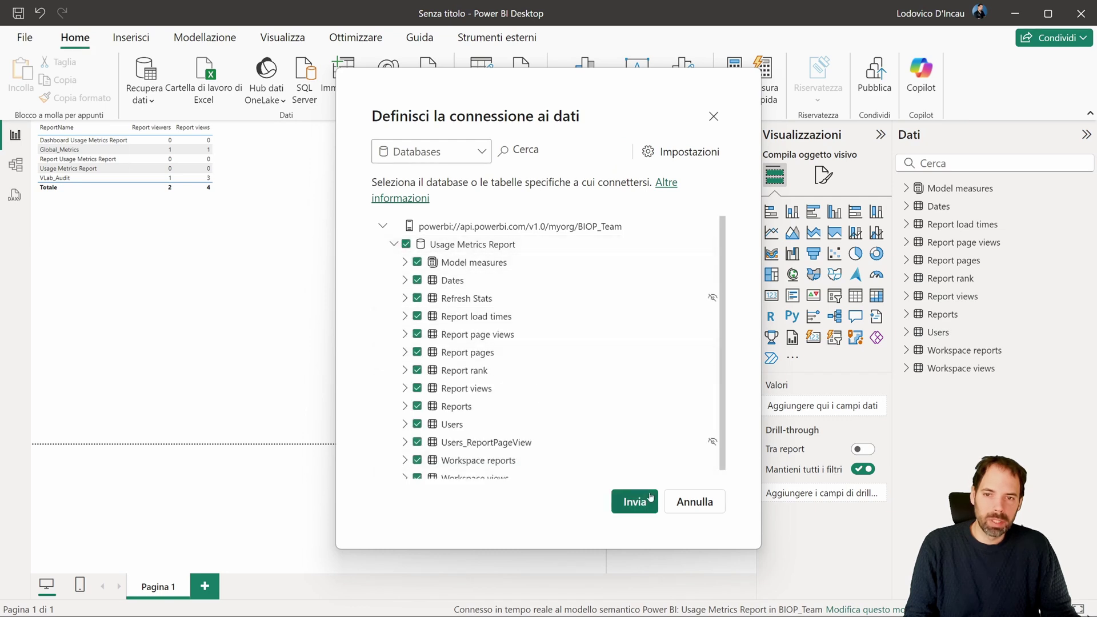
{"action": "left_click", "coordinate": [635, 501]}
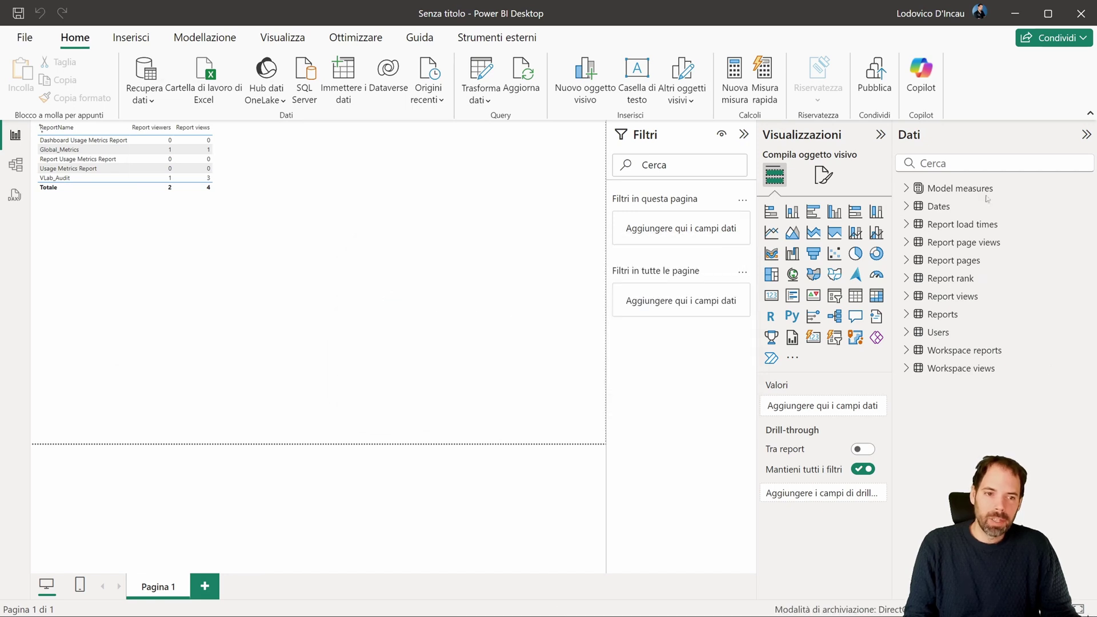
Connect to the Workspace_Test Usage Metrics Report from the OneLake data hub and load all its tables.
{"action": "left_click", "coordinate": [267, 72]}
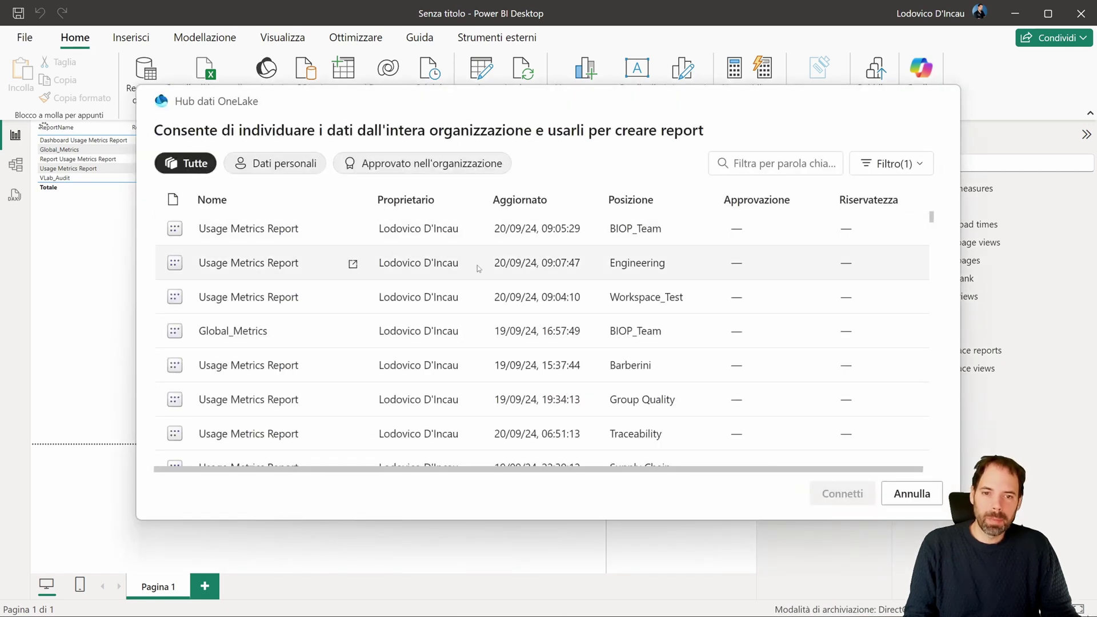
{"action": "left_click", "coordinate": [283, 298]}
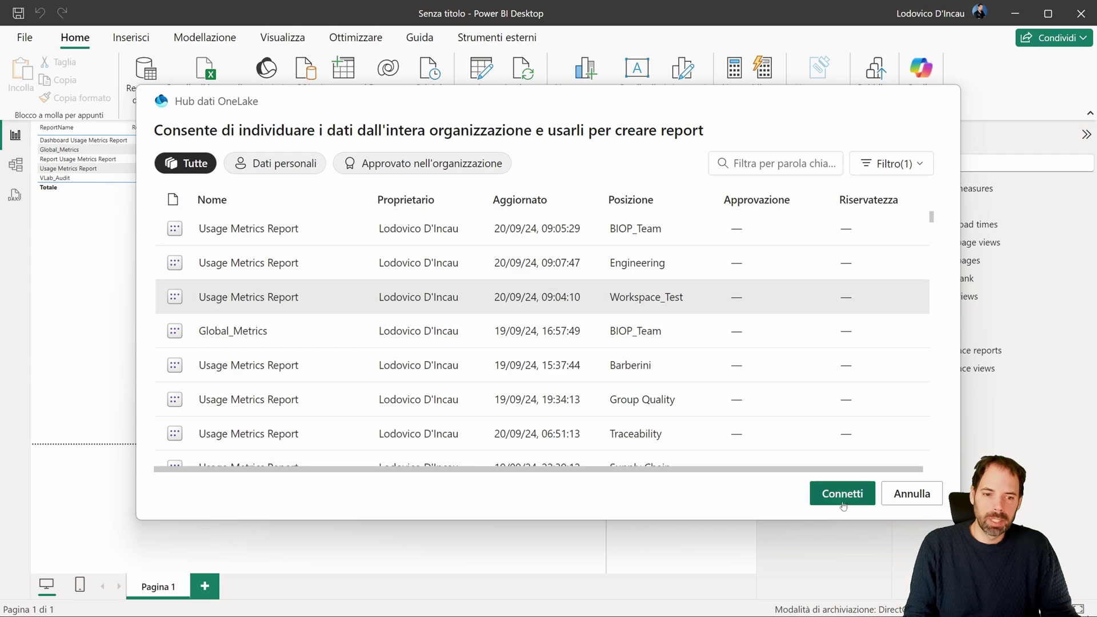
{"action": "left_click", "coordinate": [843, 493]}
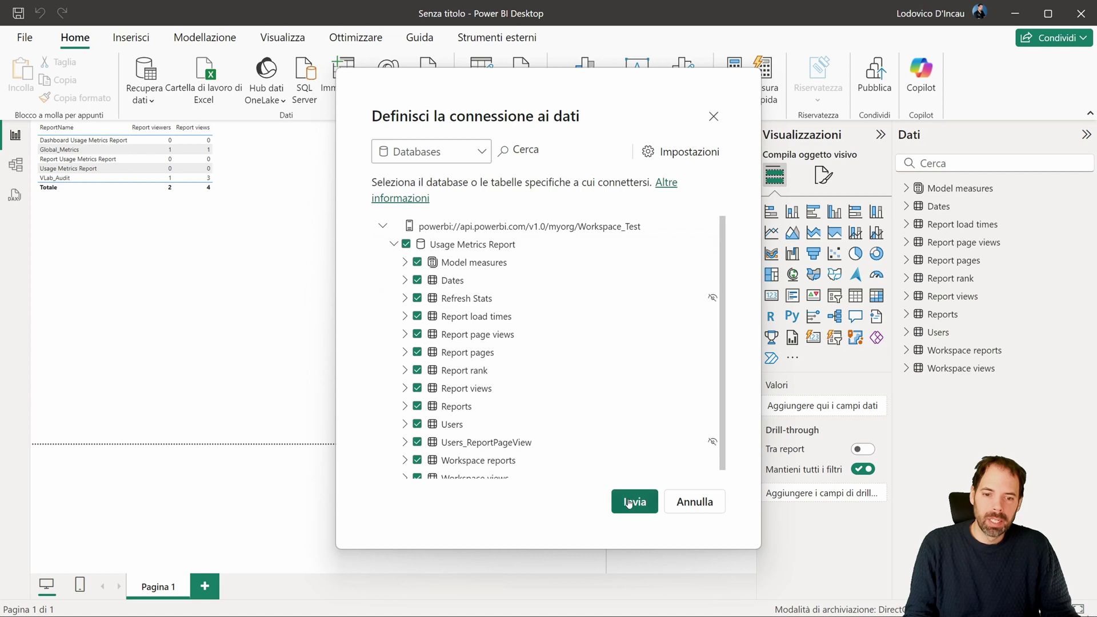
{"action": "left_click", "coordinate": [634, 502]}
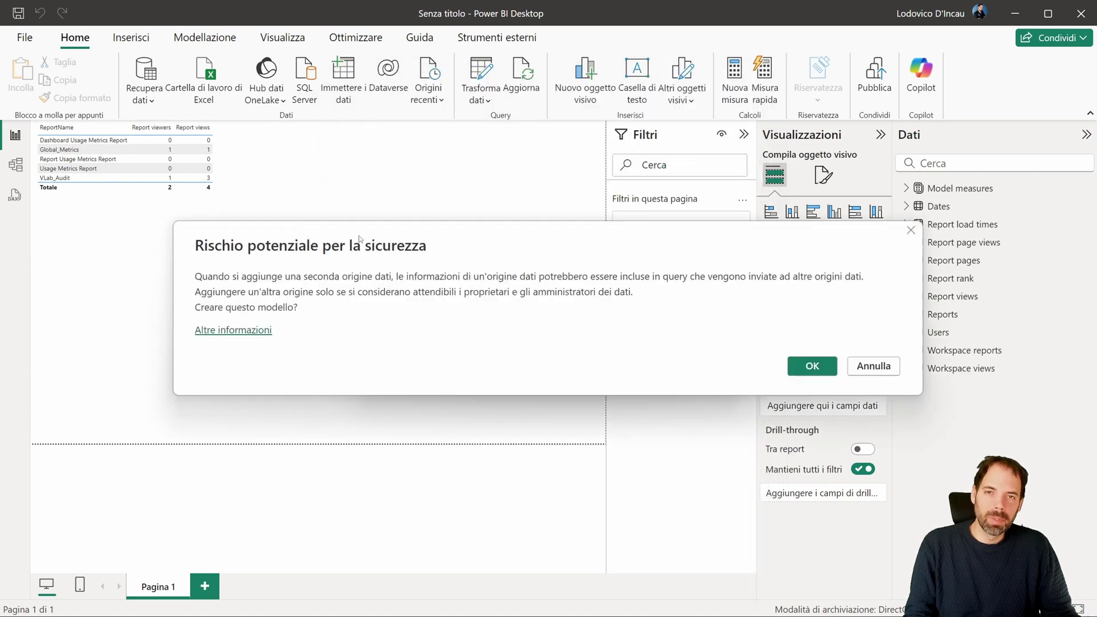
Accept the security warning, dismiss the duplicate-names notice, and switch to Model view.
{"action": "left_click", "coordinate": [798, 371]}
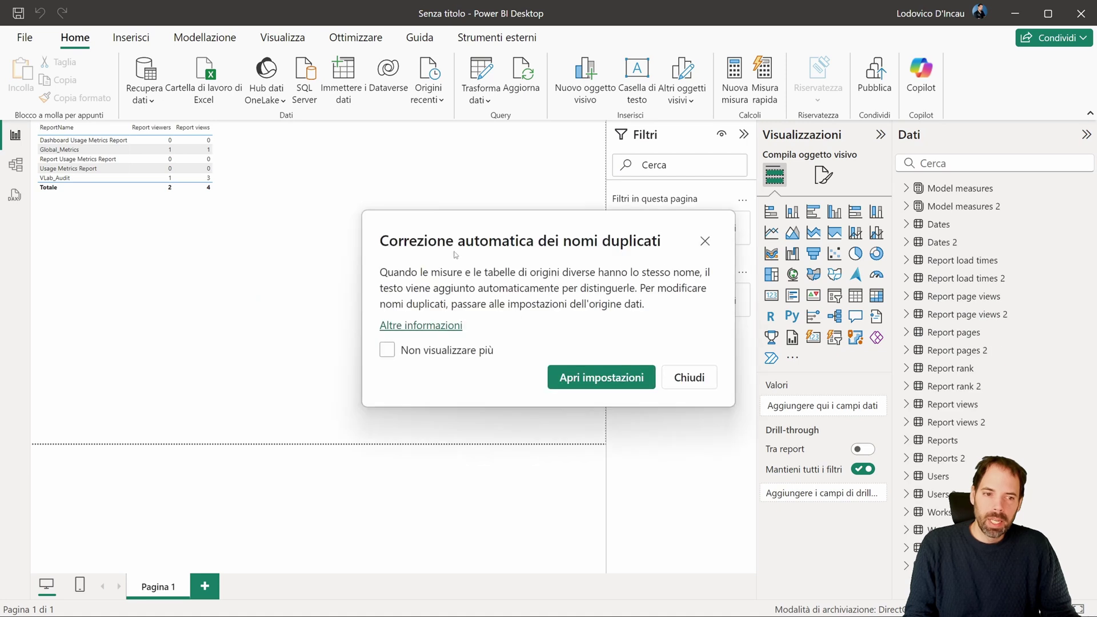
{"action": "left_click", "coordinate": [416, 352]}
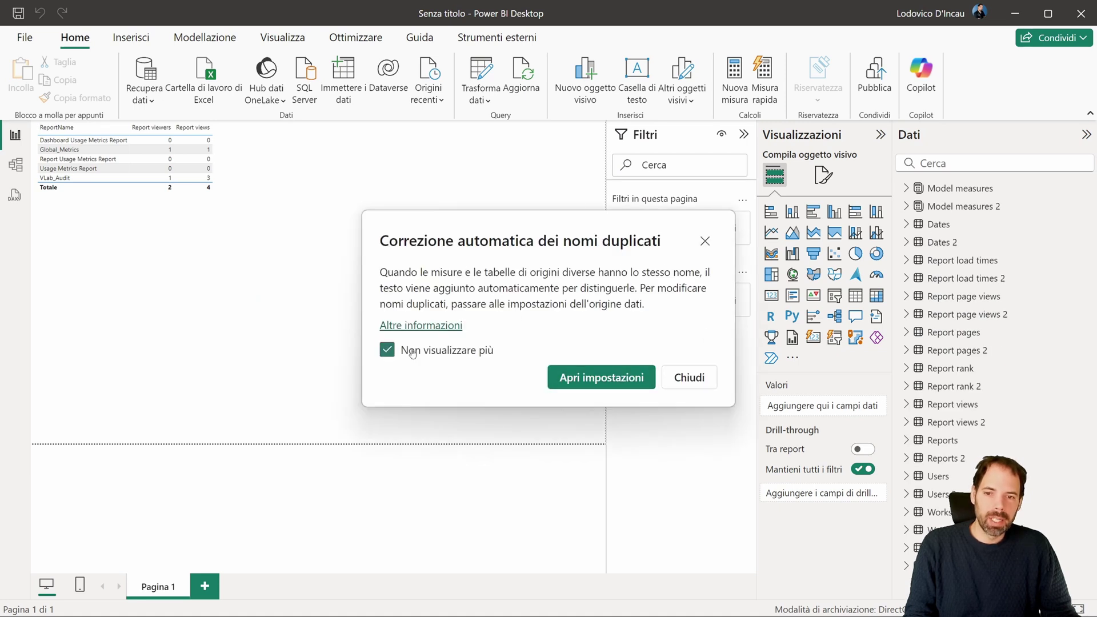
{"action": "left_click", "coordinate": [405, 352]}
{"action": "left_click", "coordinate": [690, 377]}
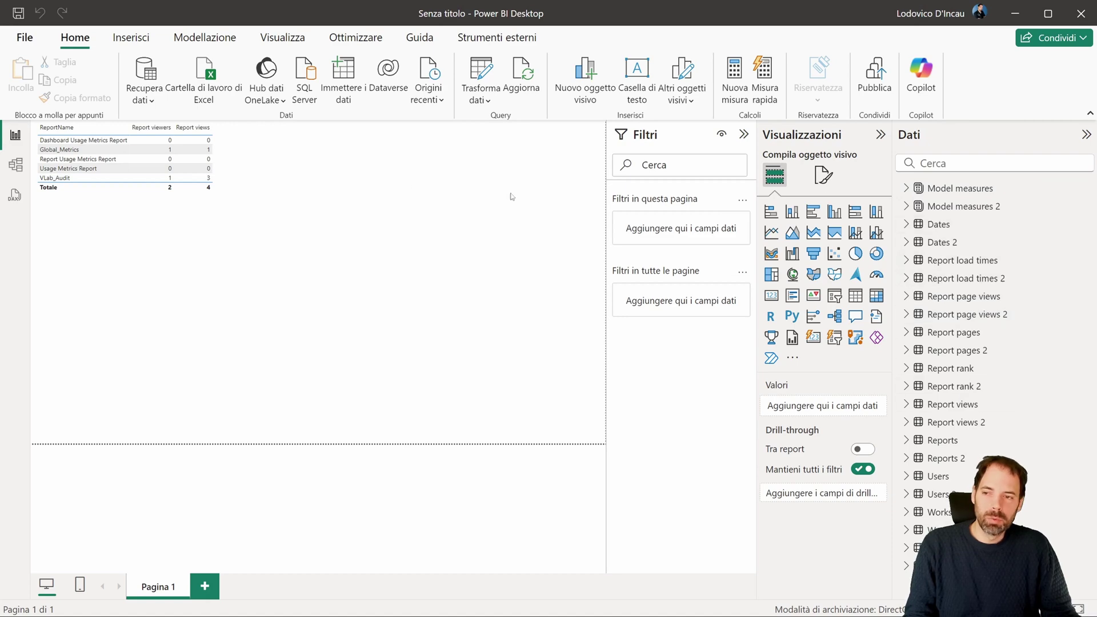
{"action": "left_click", "coordinate": [16, 164]}
Zoom out the model diagram to show both Usage Metrics table groups, then open Power Query Editor.
{"action": "scroll", "coordinate": [506, 252], "scroll_direction": "down", "scroll_amount": 5, "text": "ctrl"}
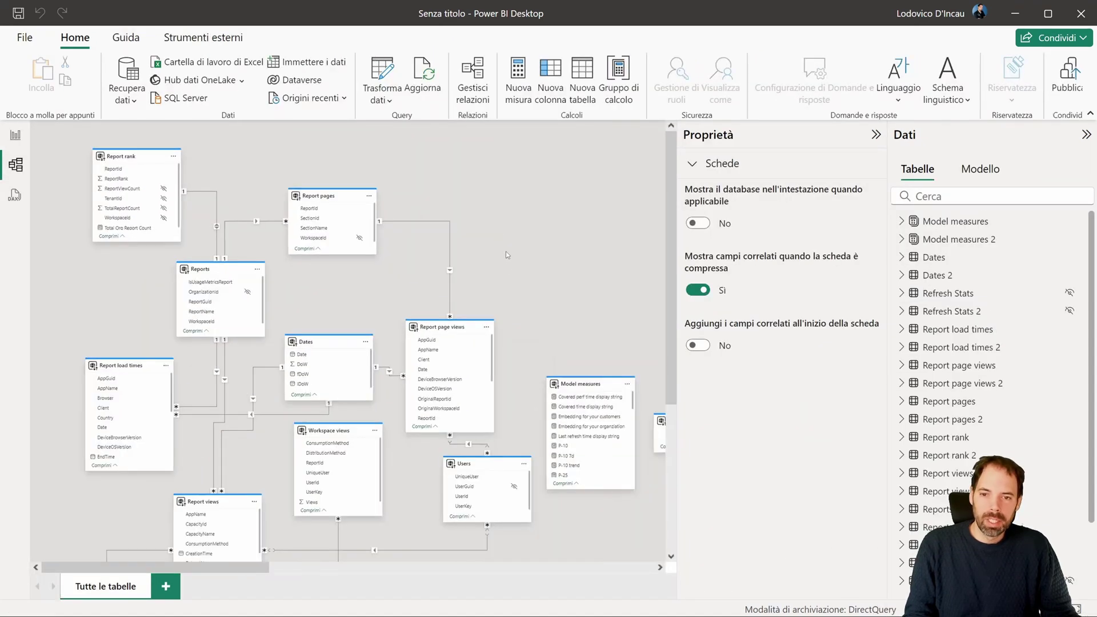
{"action": "scroll", "coordinate": [458, 219], "scroll_direction": "down", "scroll_amount": 2, "text": "ctrl"}
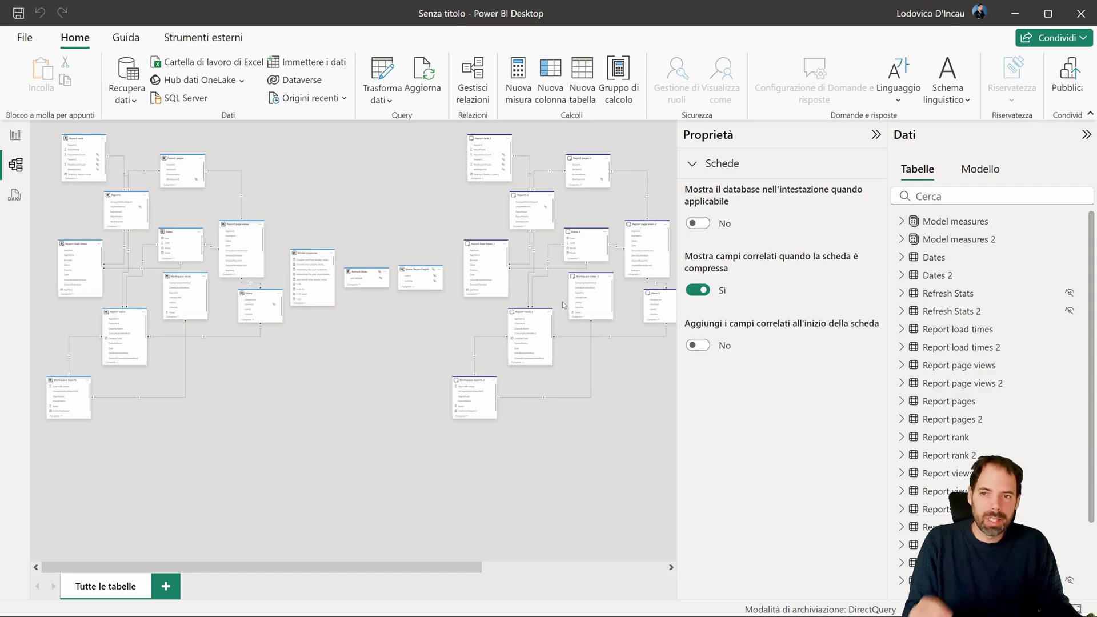
{"action": "left_click", "coordinate": [386, 97]}
{"action": "left_click", "coordinate": [389, 124]}
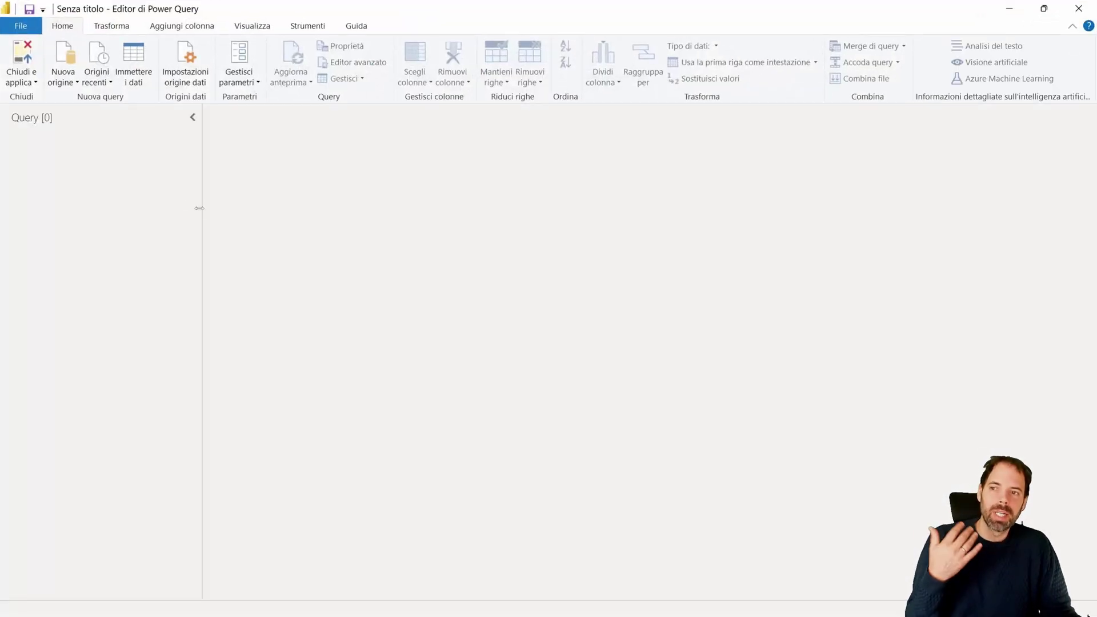
{"action": "left_click", "coordinate": [1079, 8]}
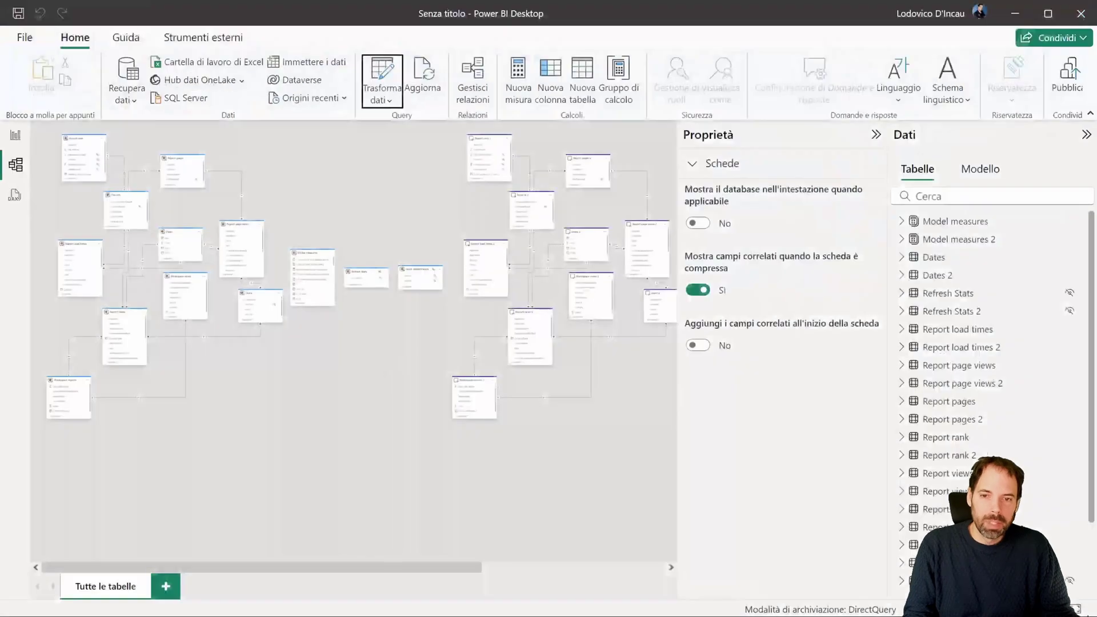